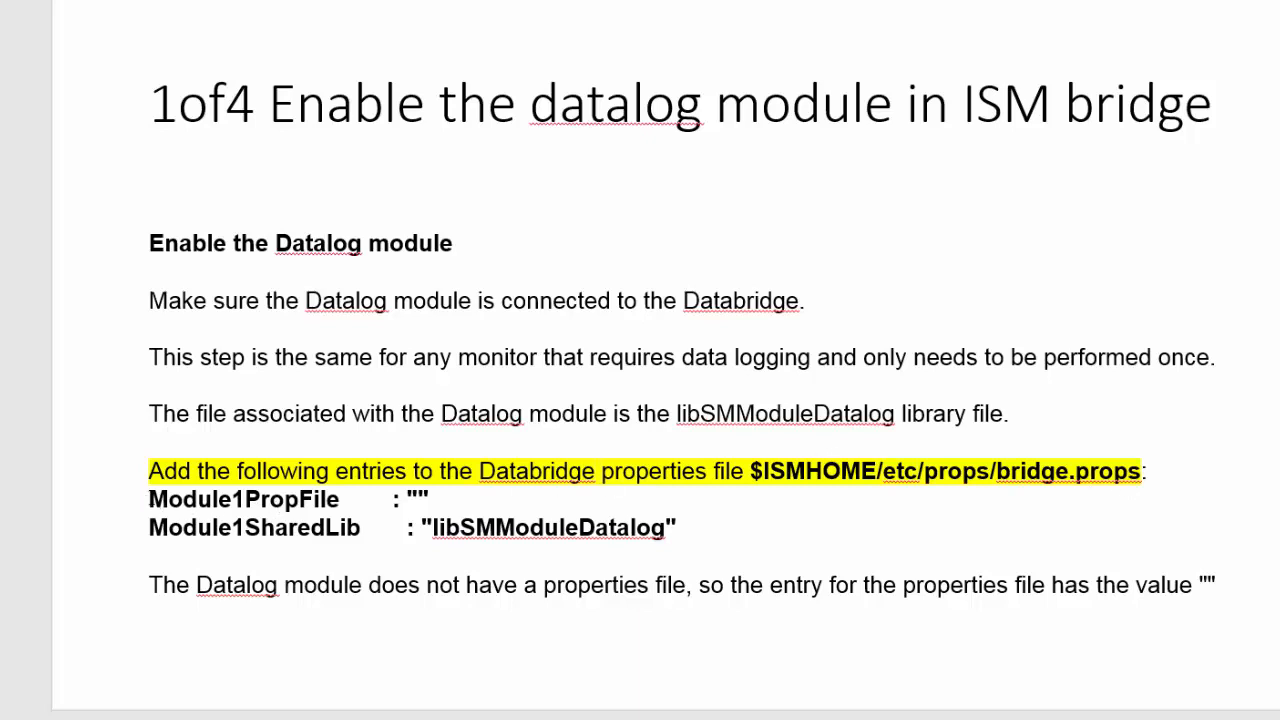
Highlight the Module1PropFile and Module1SharedLib entries on the slide about enabling the Datalog module
drag(148, 499, 672, 535)
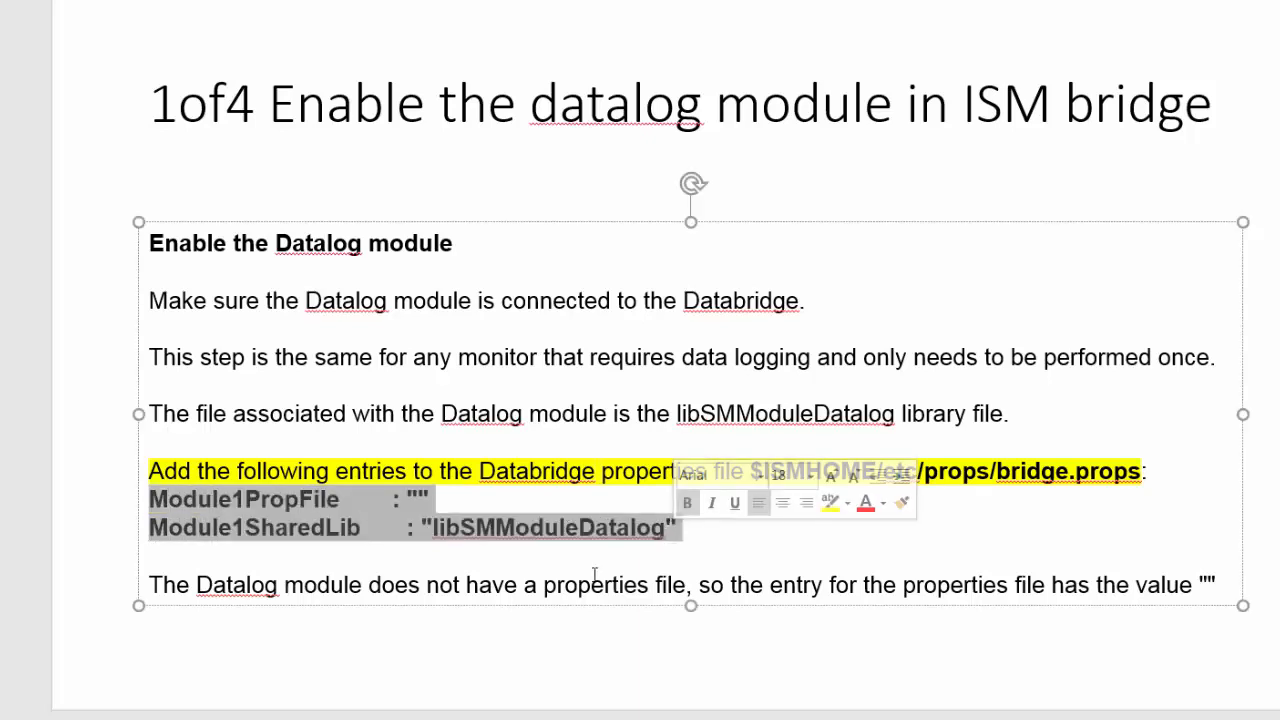
click(204, 563)
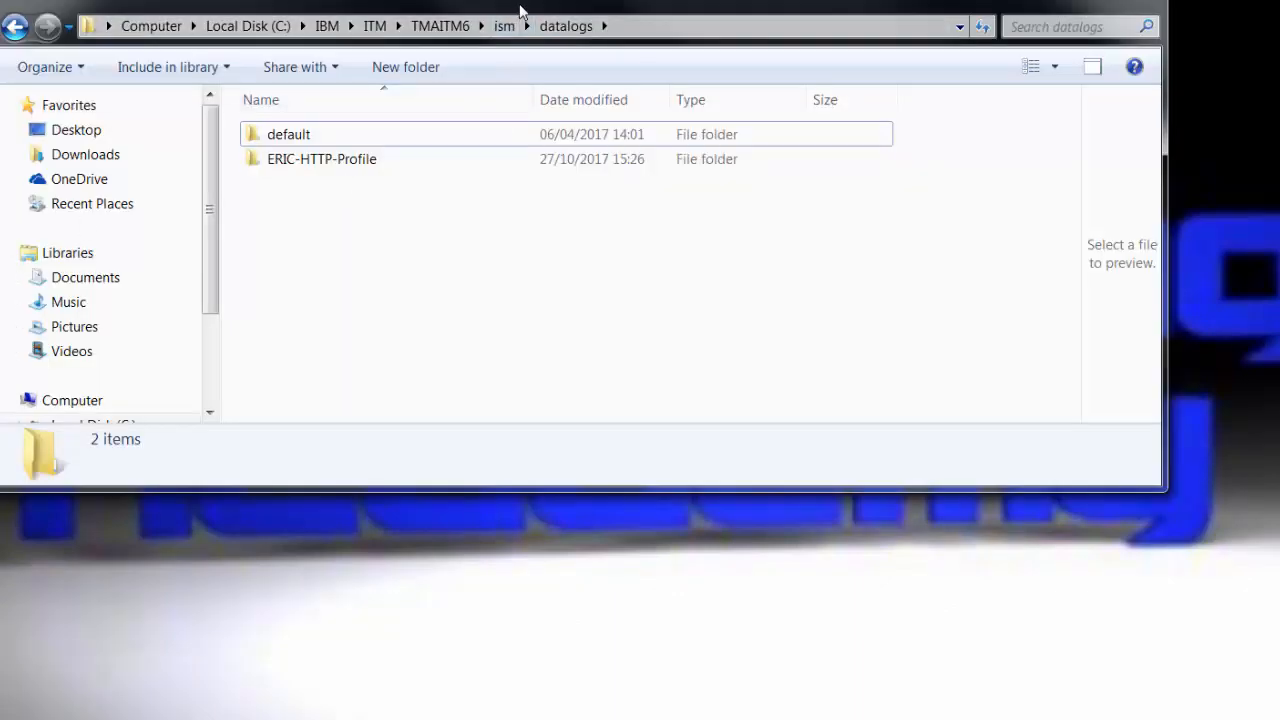
Switch to the file explorer and open bridge.props from C:\IBM\ITM\TMAITM6\ism\etc\props in the text editor
drag(520, 3, 544, 3)
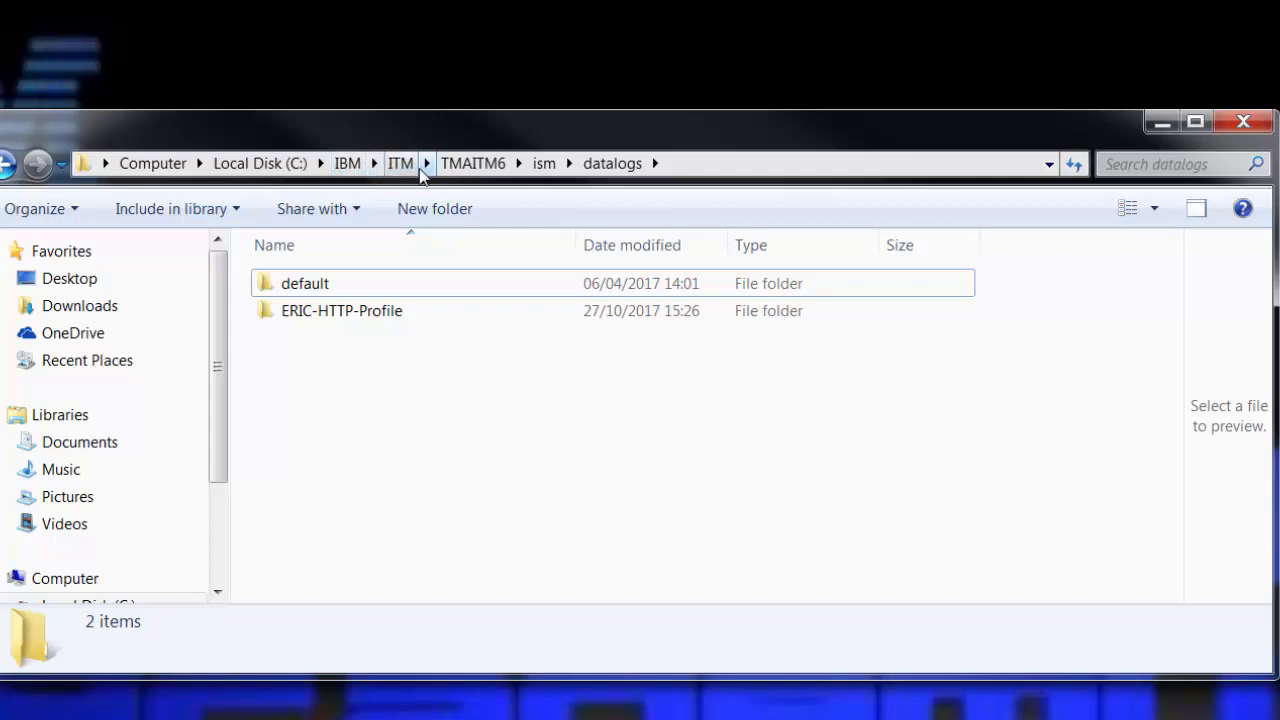
click(543, 163)
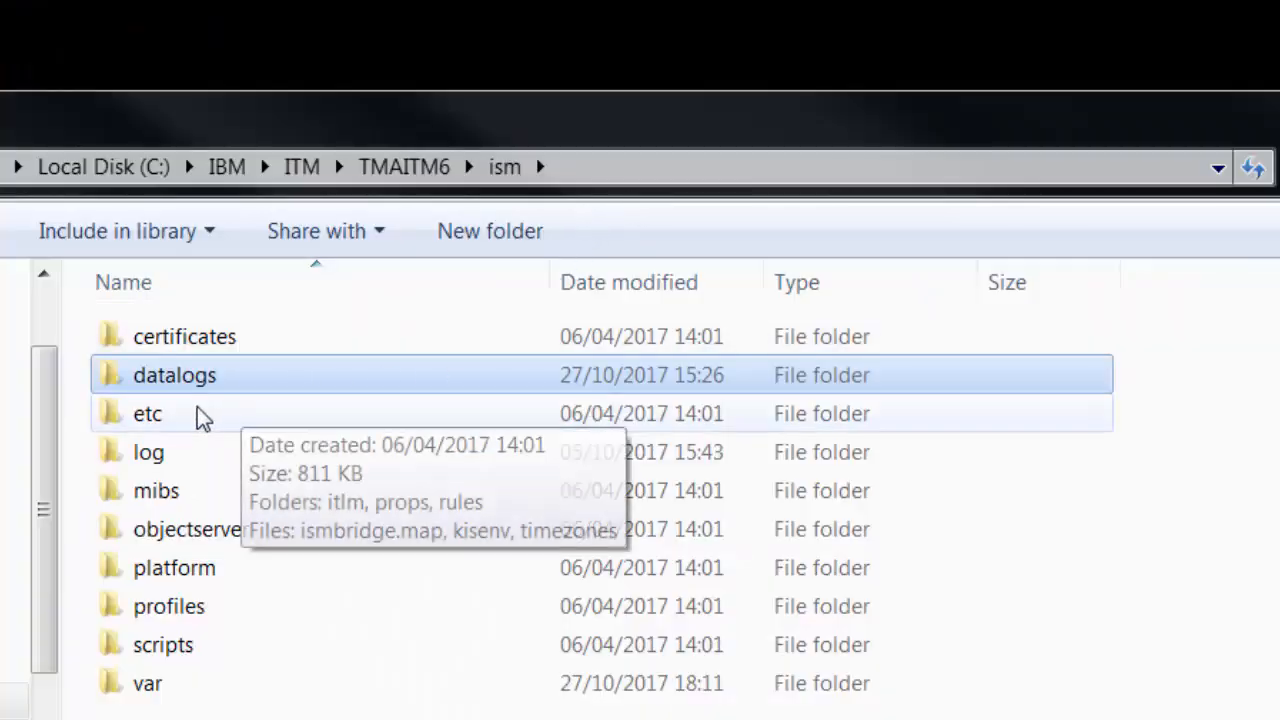
double_click(151, 423)
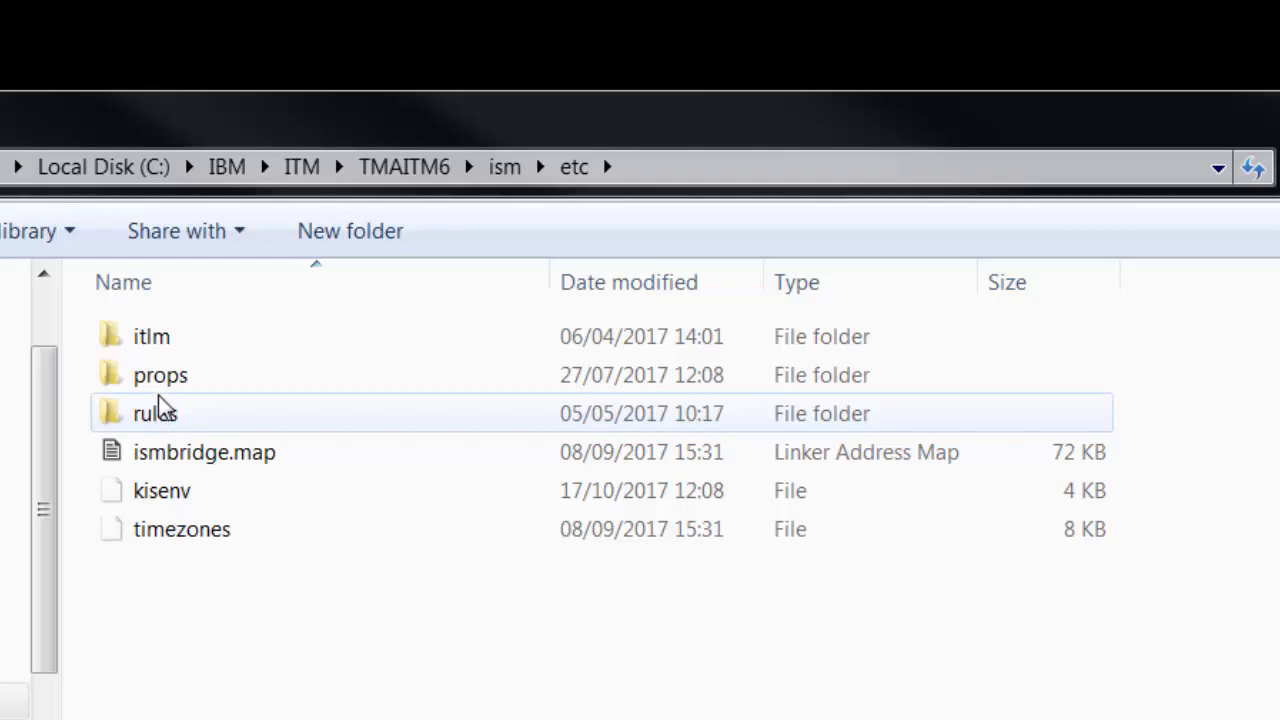
double_click(155, 386)
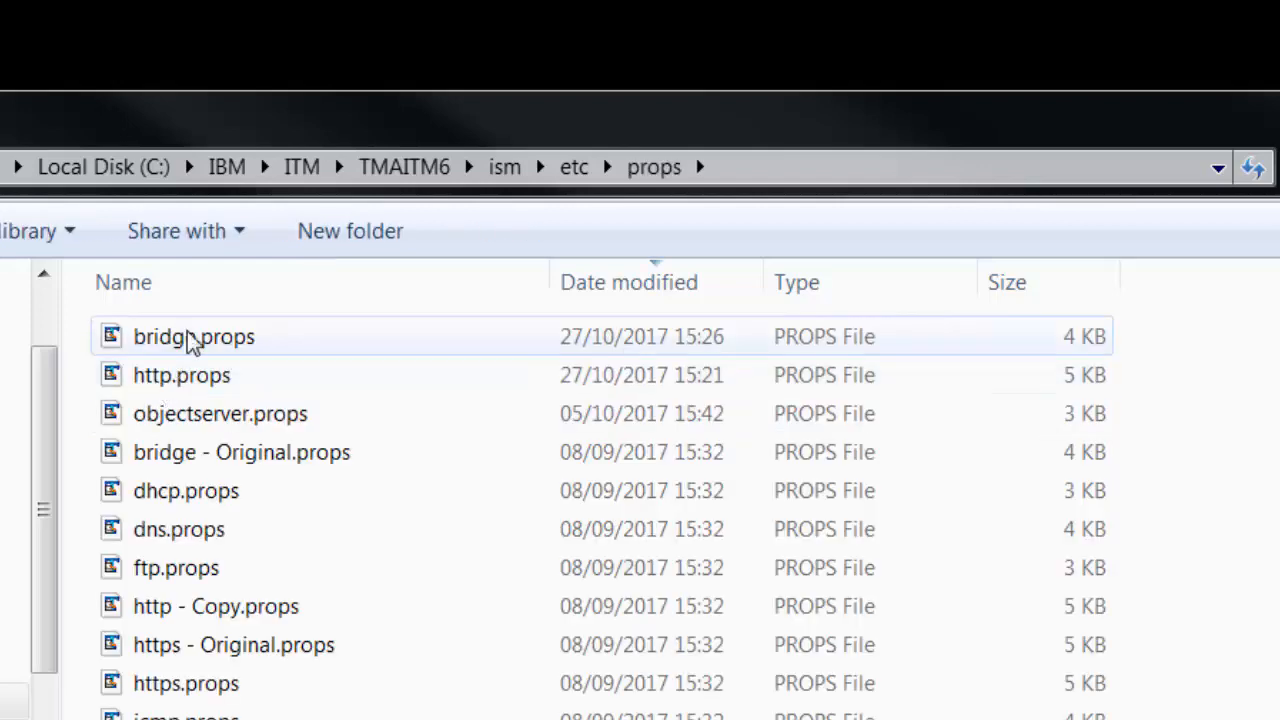
click(188, 345)
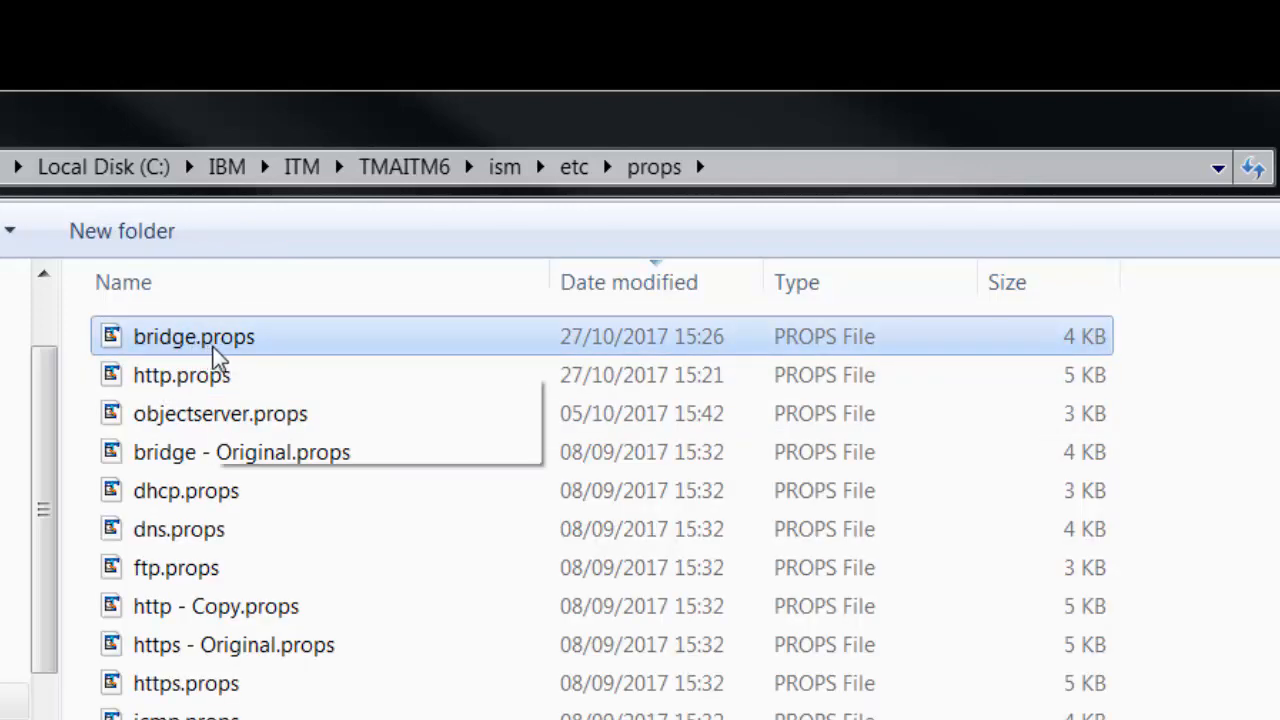
right_click(235, 350)
click(345, 549)
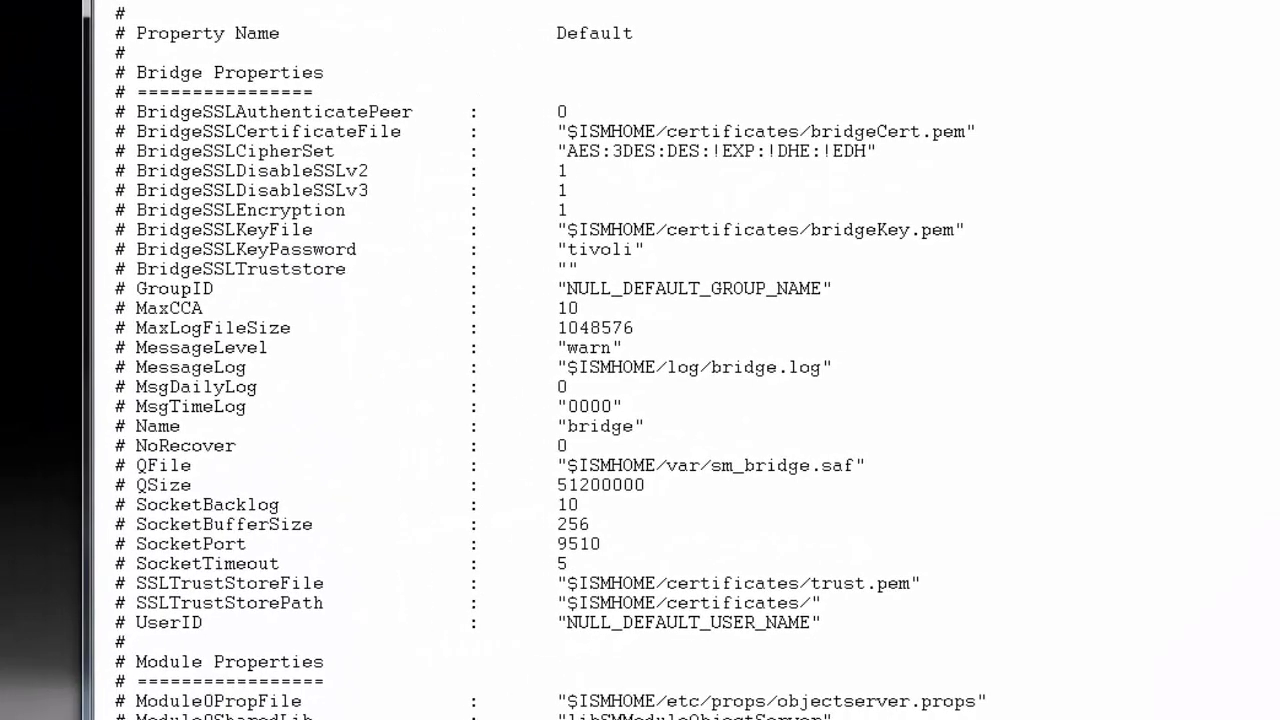
Examine the Module0 and Module1 SharedLib and PropFile entries at the end of bridge.props
scroll(686, 360, down, 8)
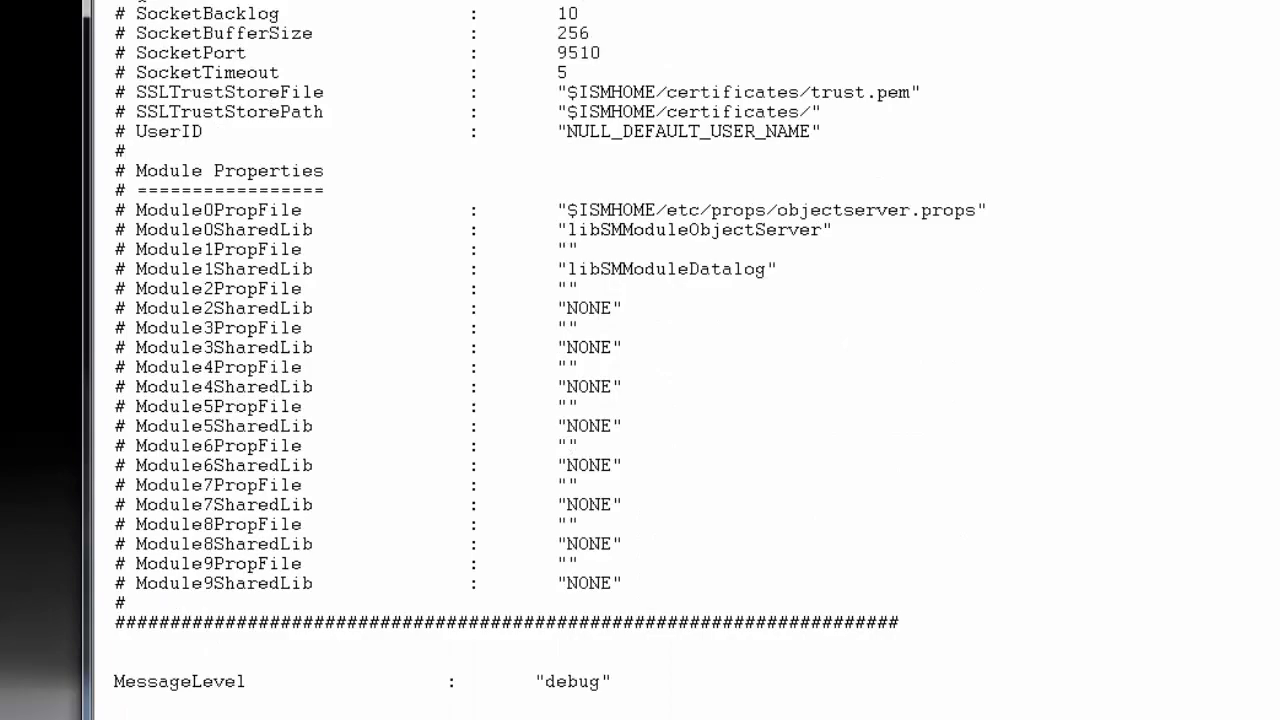
drag(126, 654, 1113, 520)
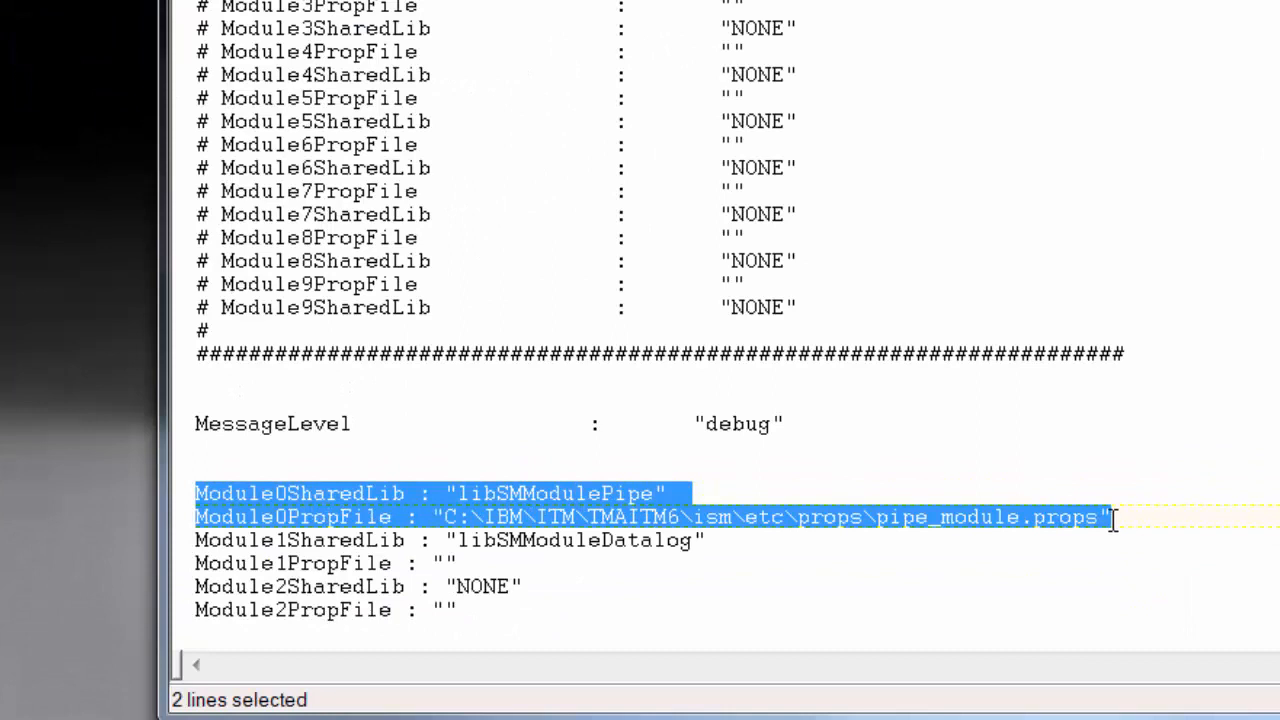
click(203, 545)
drag(203, 545, 522, 555)
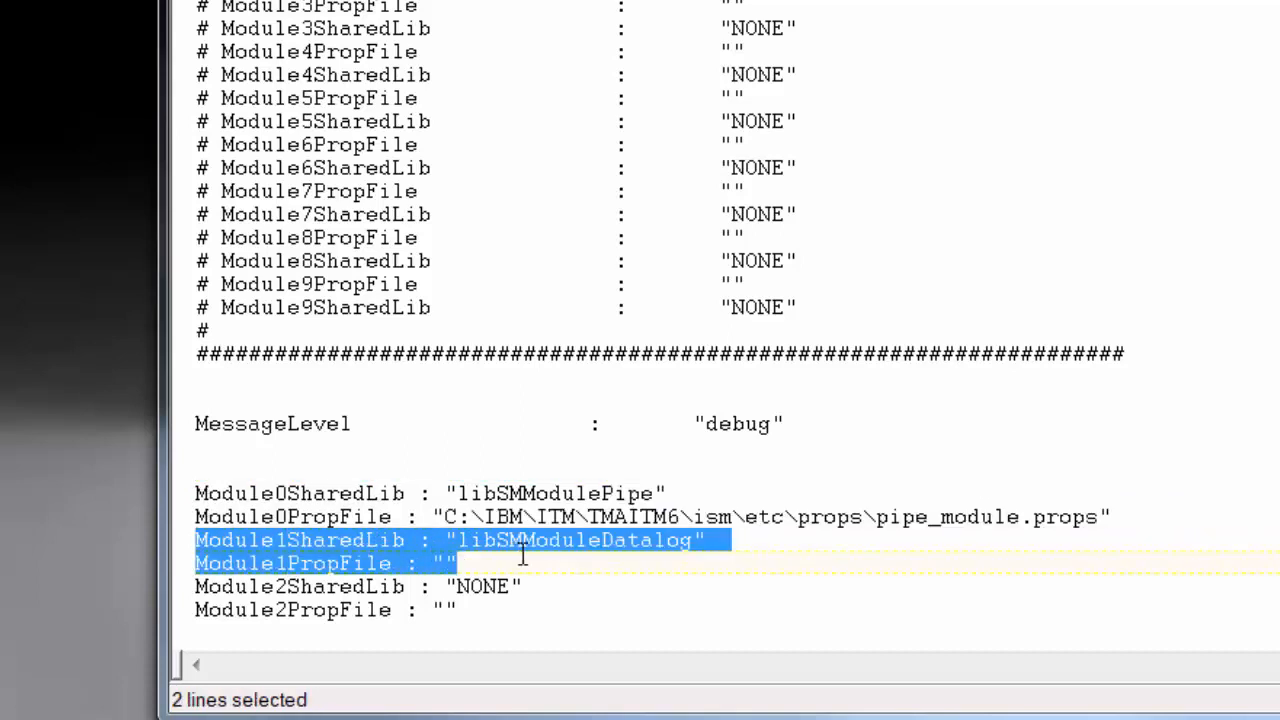
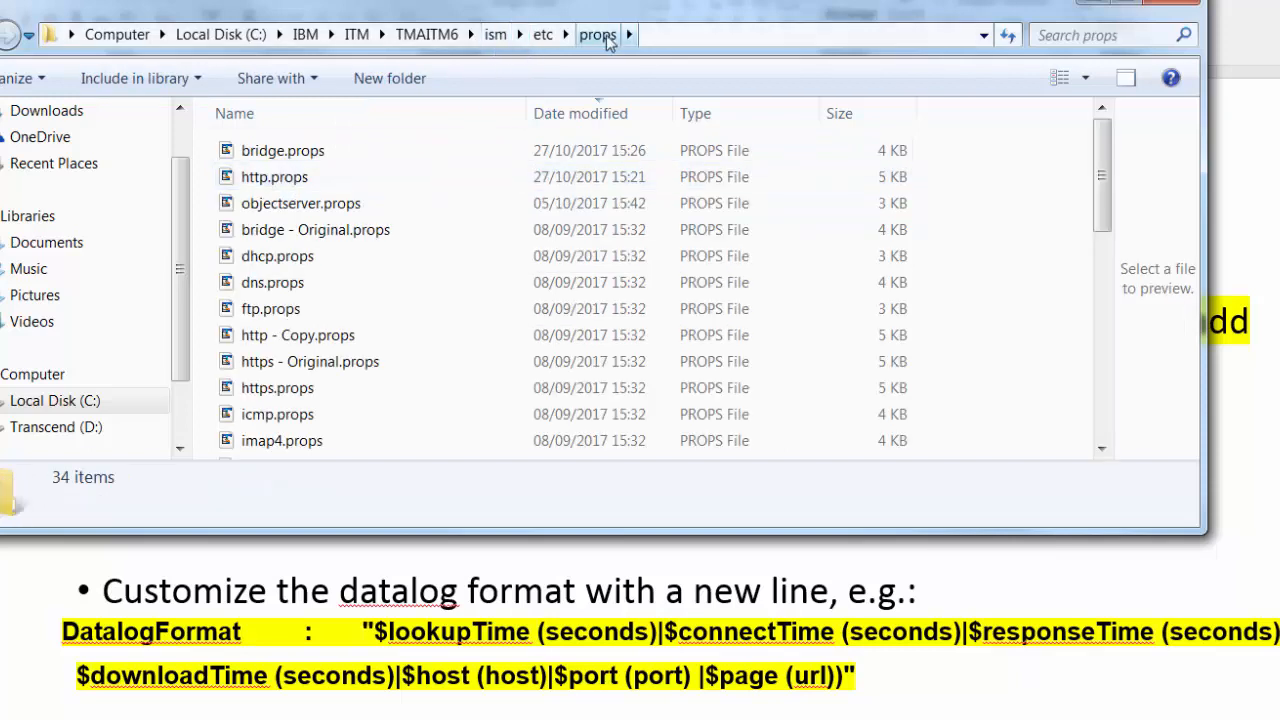
Open http.props from the props folder and examine the Datalog and DatalogFormat lines at its end
click(283, 192)
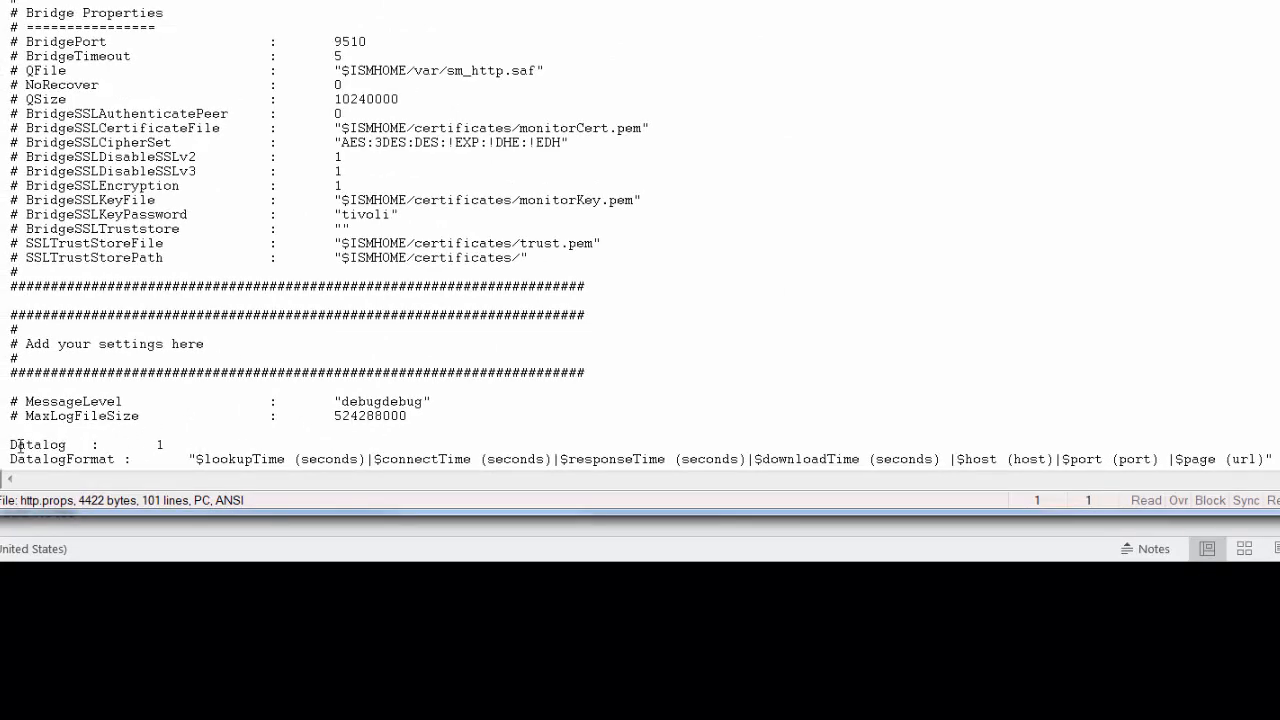
drag(10, 459, 143, 494)
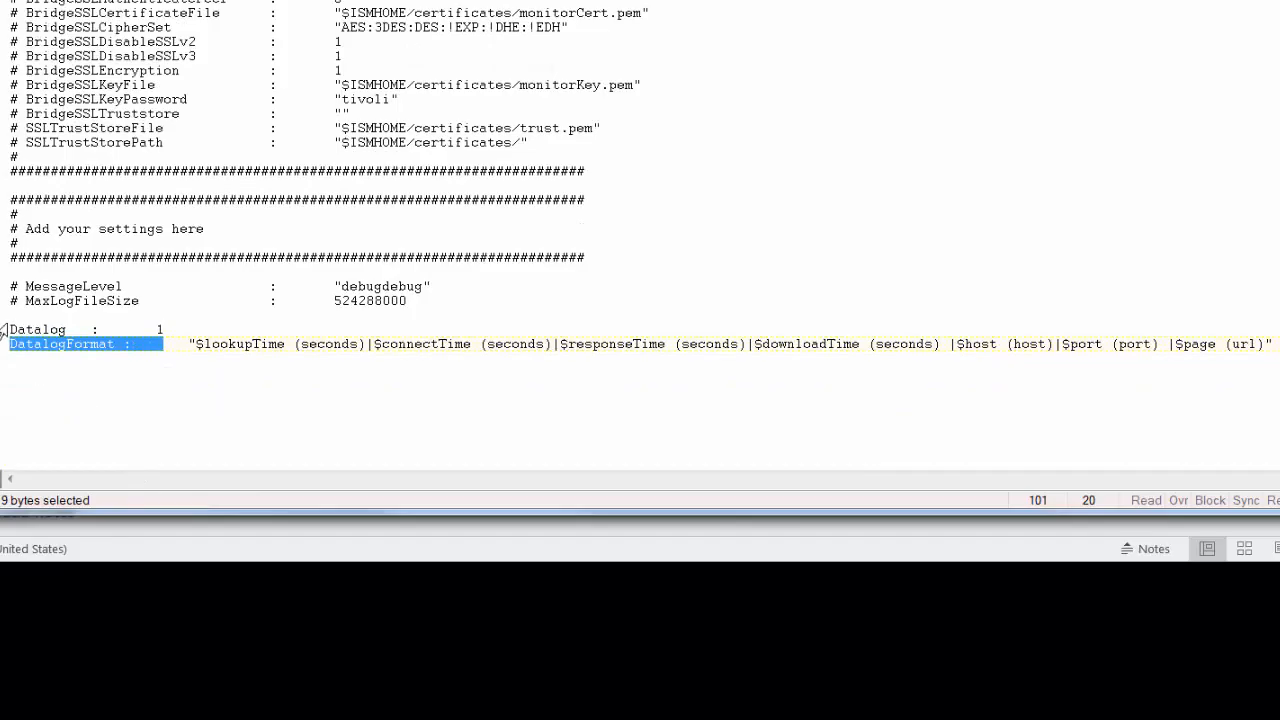
drag(4, 330, 1270, 347)
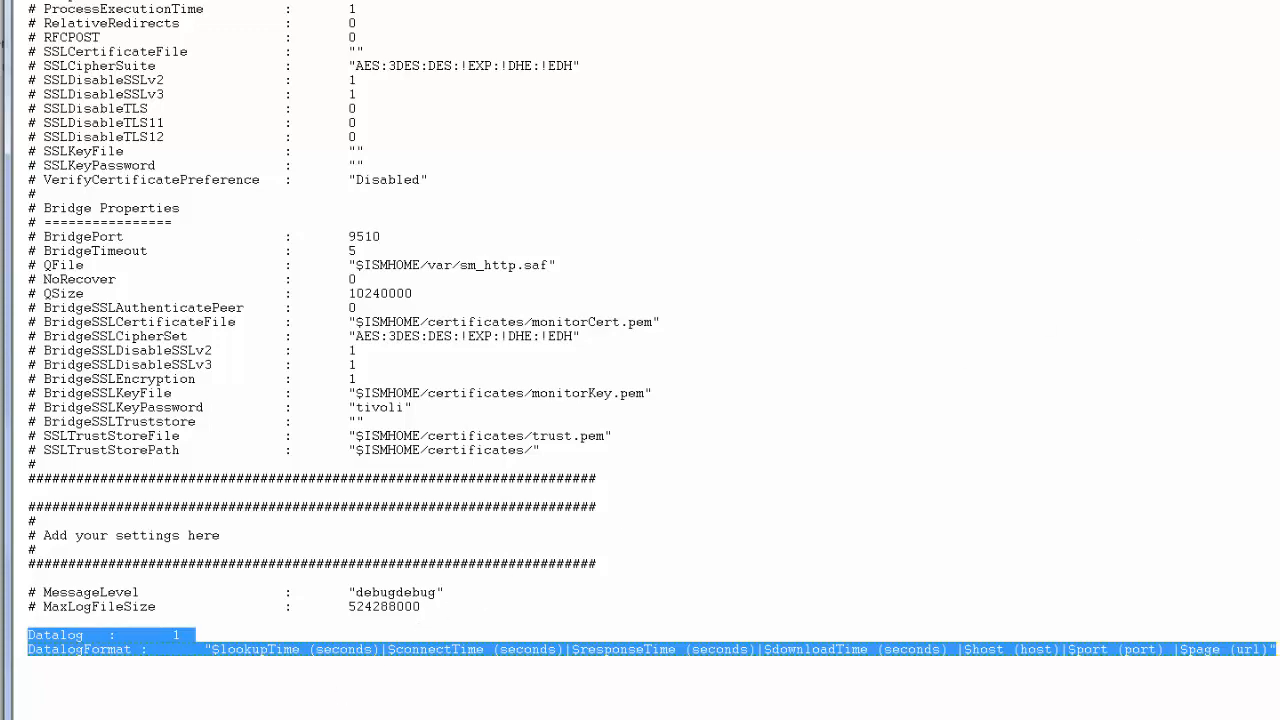
Examine the commented default DatalogFormat line among the common properties of http.props
scroll(640, 360, up, 18)
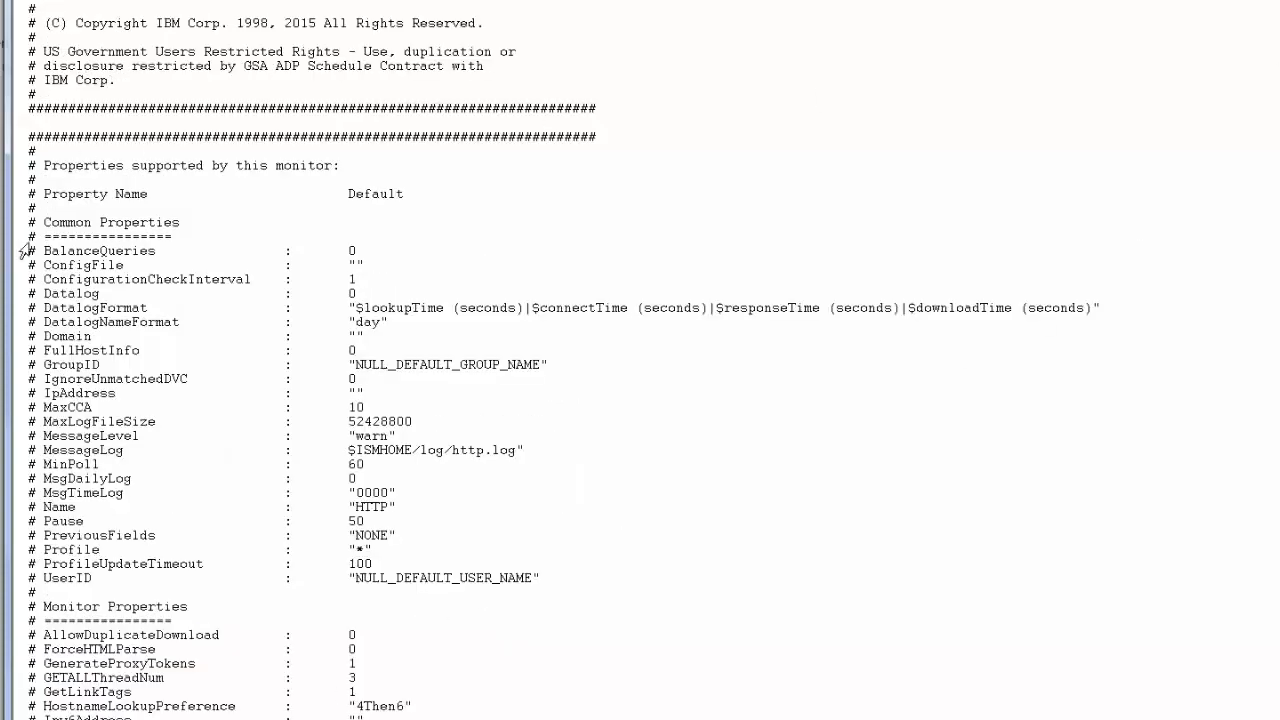
drag(51, 308, 1125, 305)
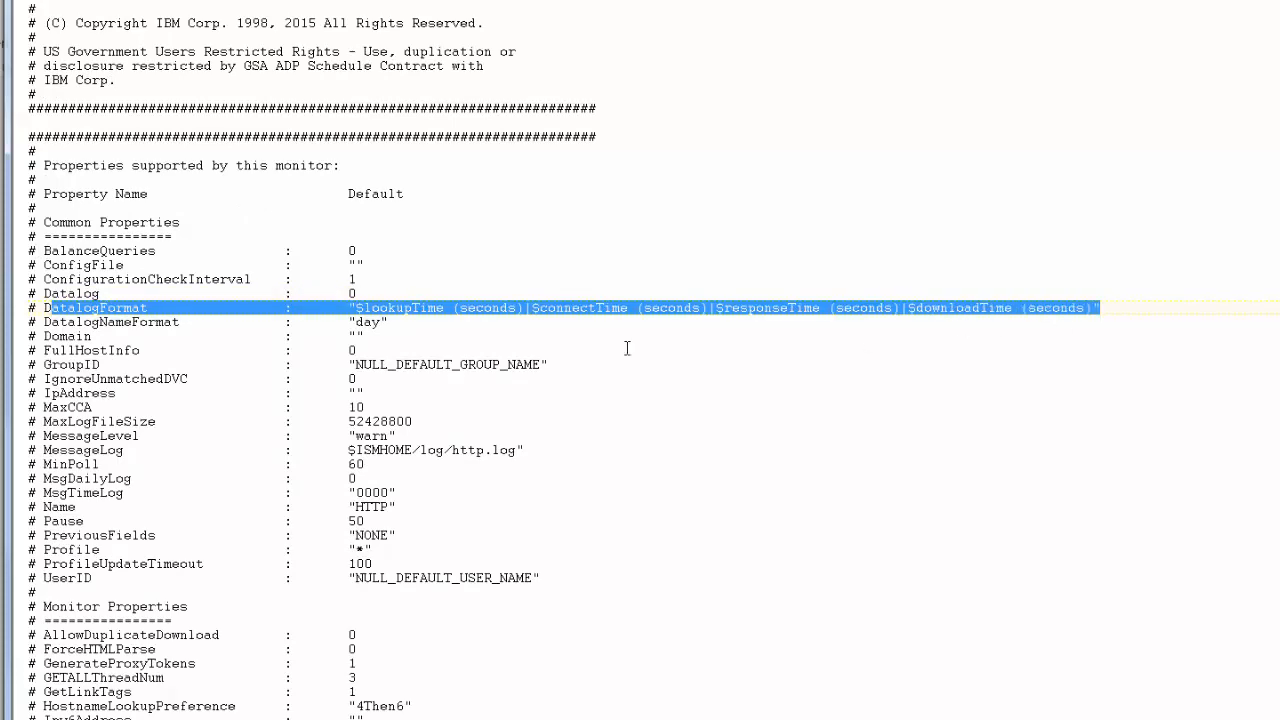
click(99, 338)
drag(43, 308, 998, 304)
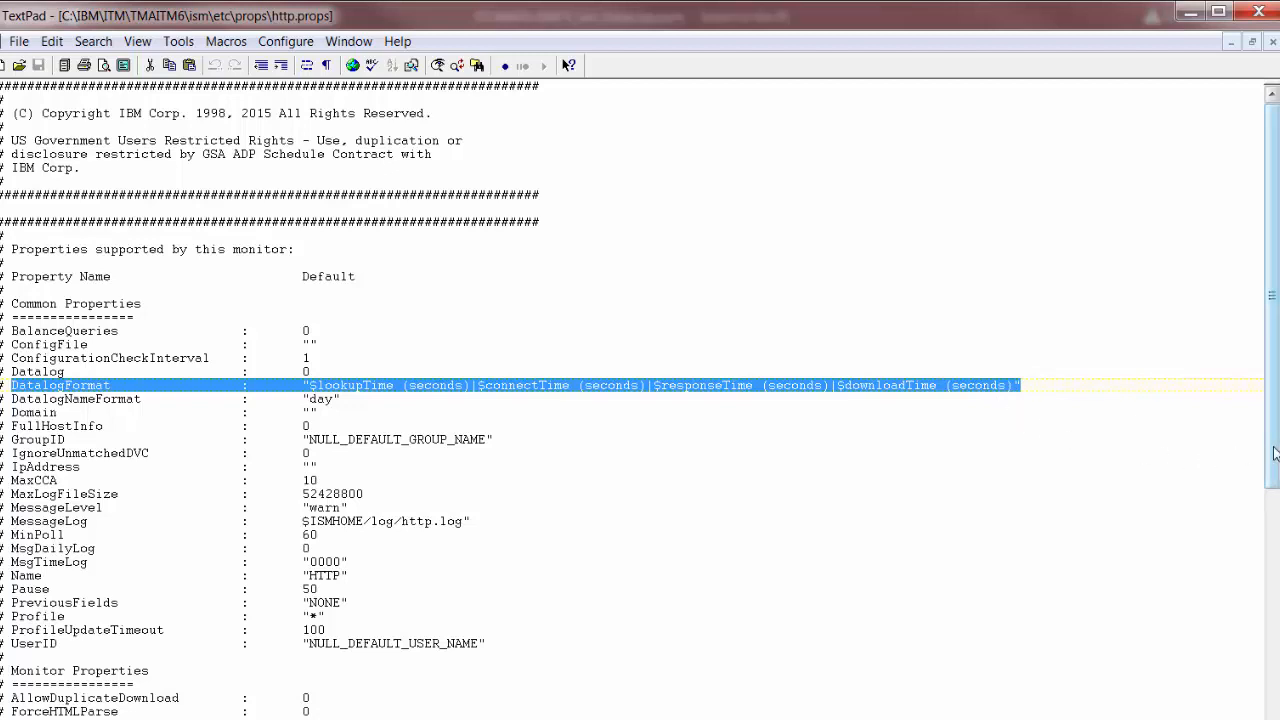
Go back to the custom settings area at the end of http.props and close the text editor
drag(1274, 452, 1274, 719)
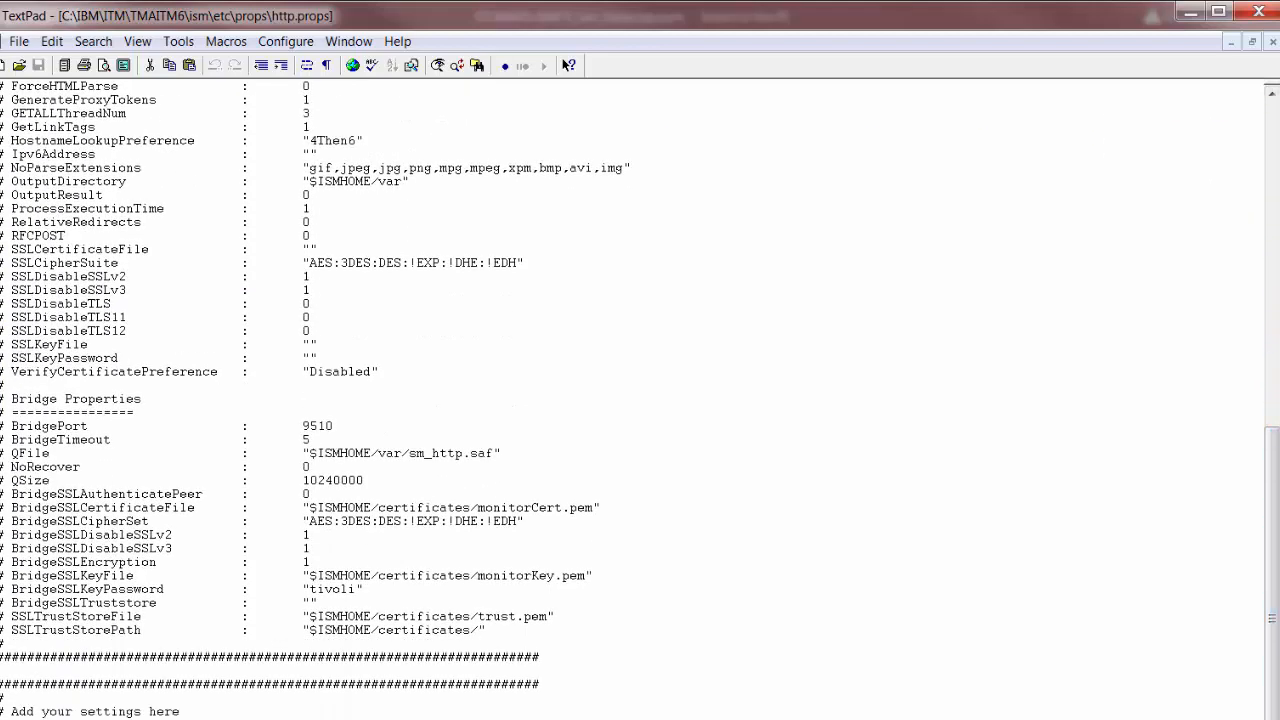
scroll(640, 400, down, 1)
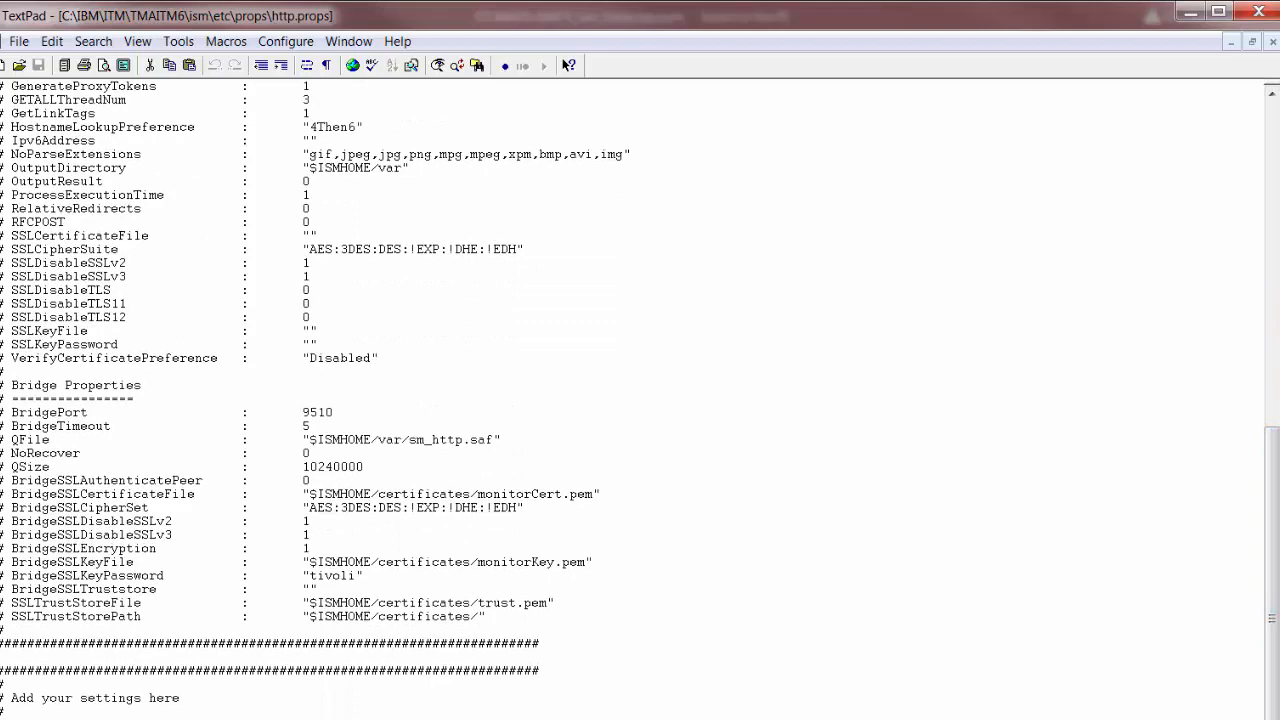
click(1258, 14)
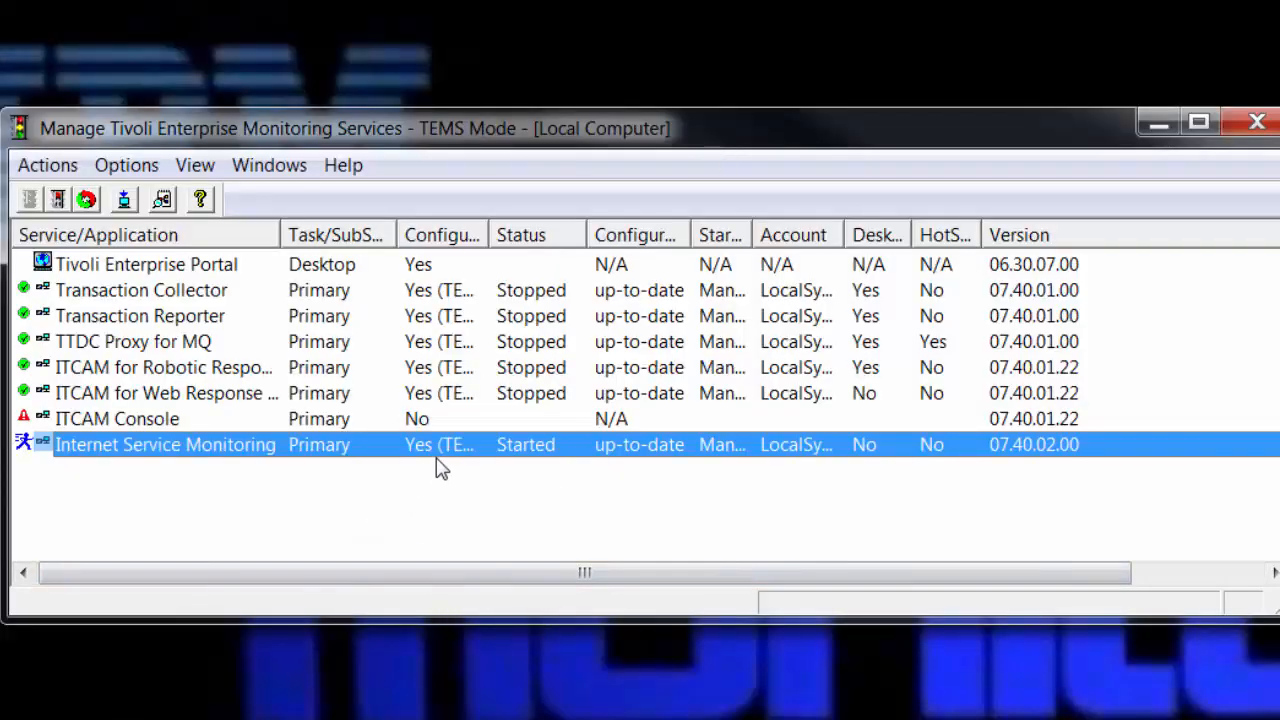
Refresh the service list in Manage Tivoli Enterprise Monitoring Services to check Internet Service Monitoring, and minimize the window
click(198, 170)
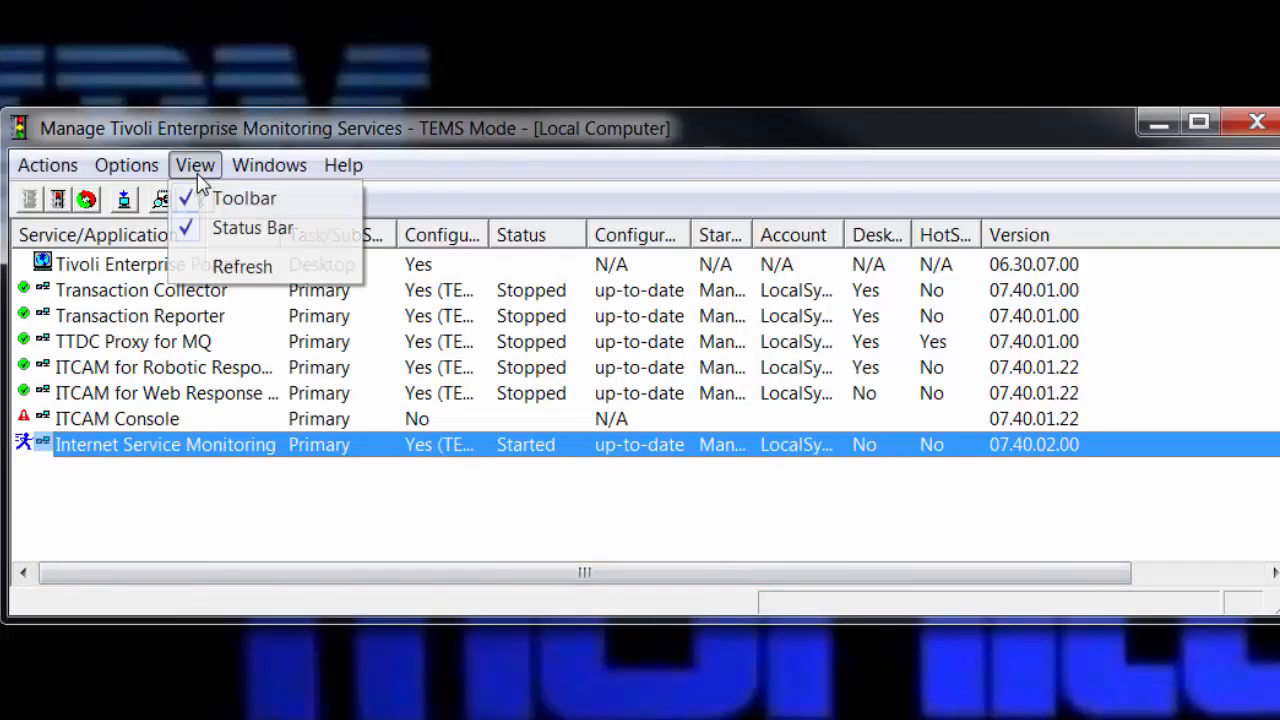
click(237, 272)
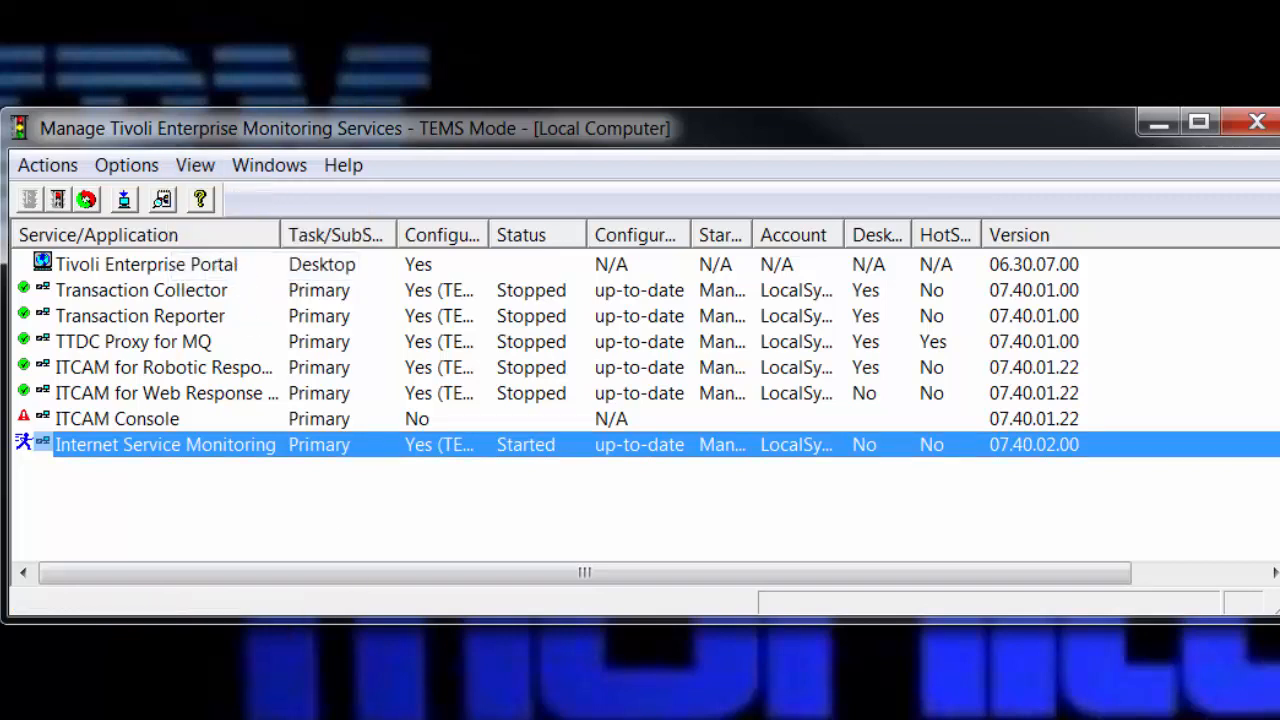
click(1160, 124)
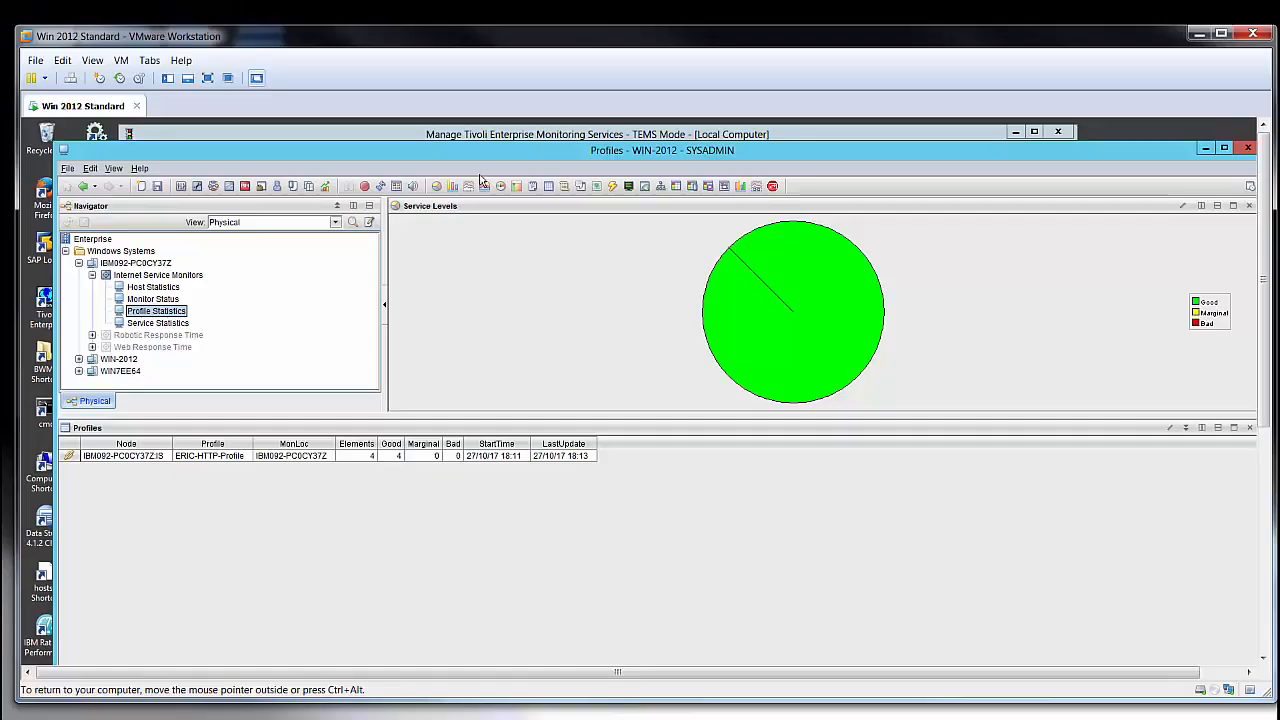
Switch to the Tivoli portal in the Win 2012 virtual machine and bring the Internet Service Monitoring Configuration window into full view
drag(662, 153, 654, 147)
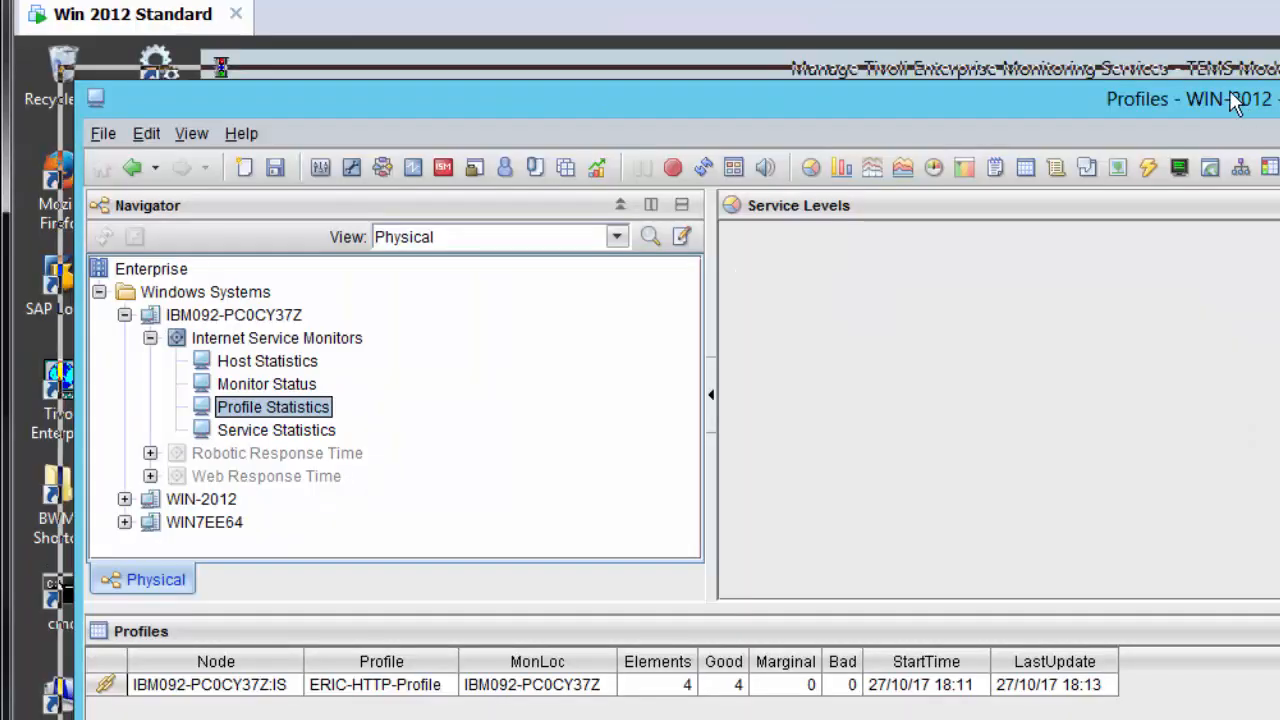
drag(1235, 104, 1218, 71)
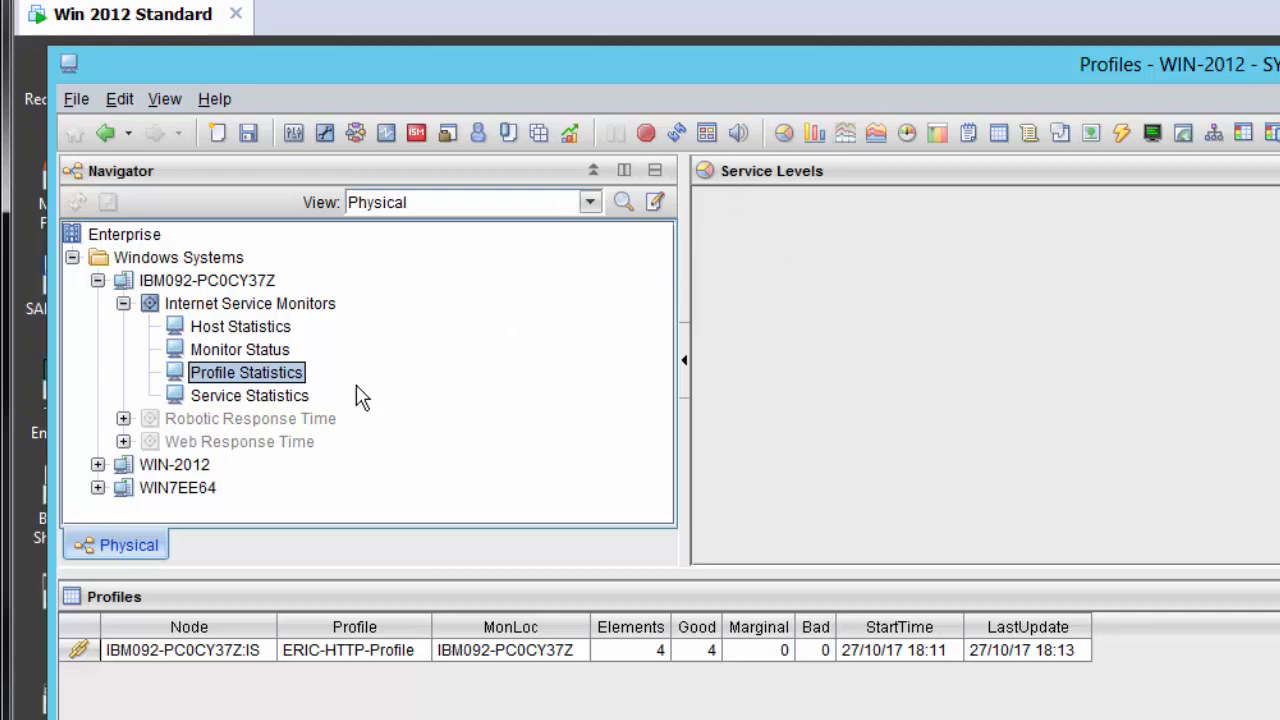
click(417, 134)
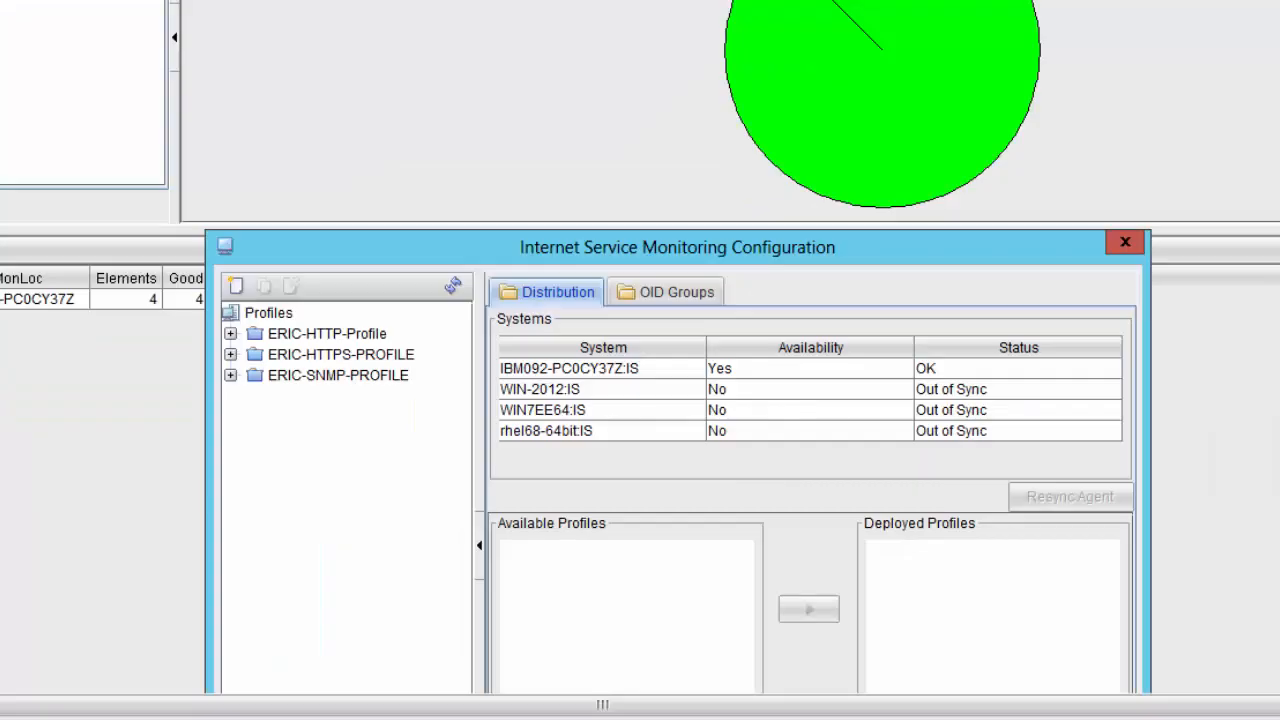
drag(603, 251, 481, 0)
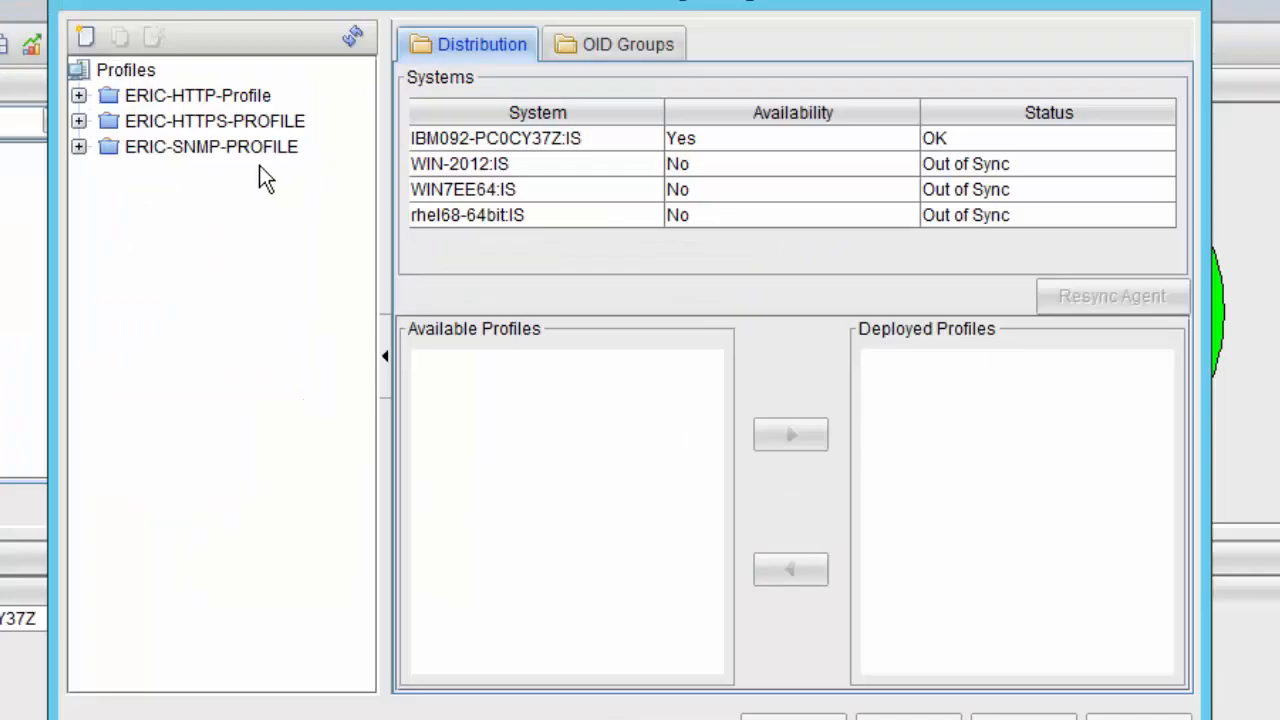
Create a new monitoring profile named profile_name
click(128, 72)
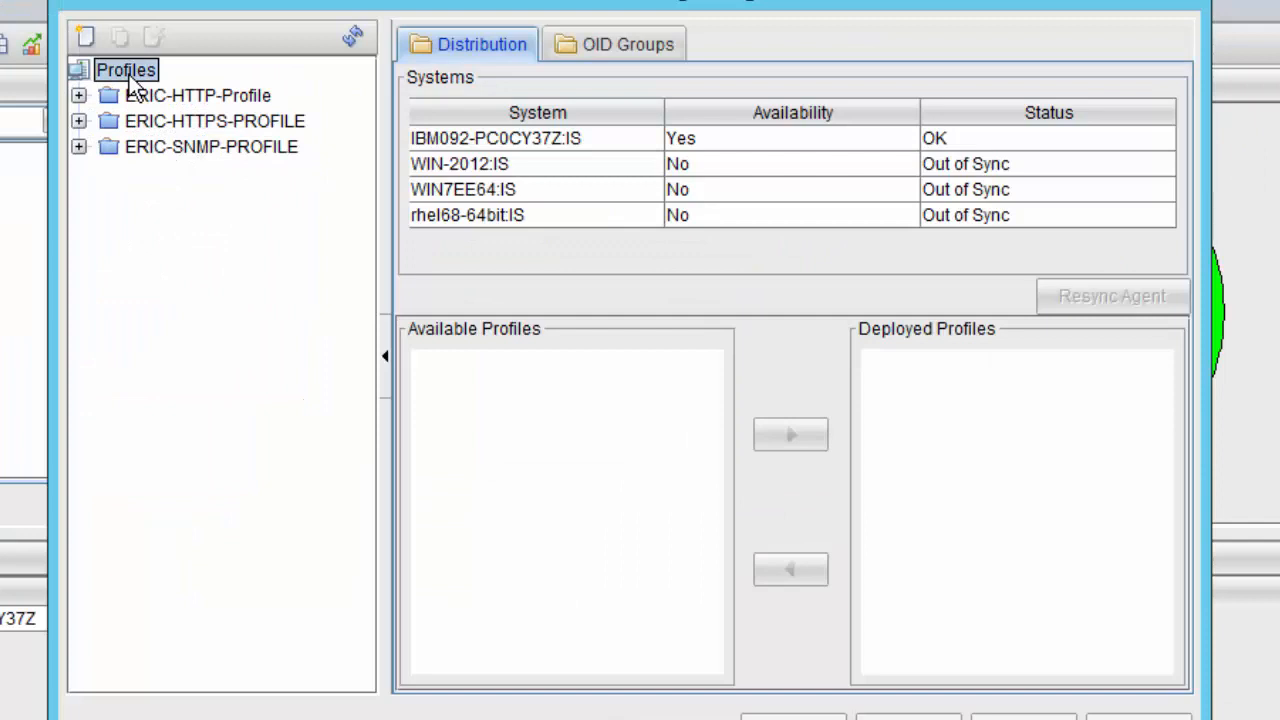
right_click(128, 77)
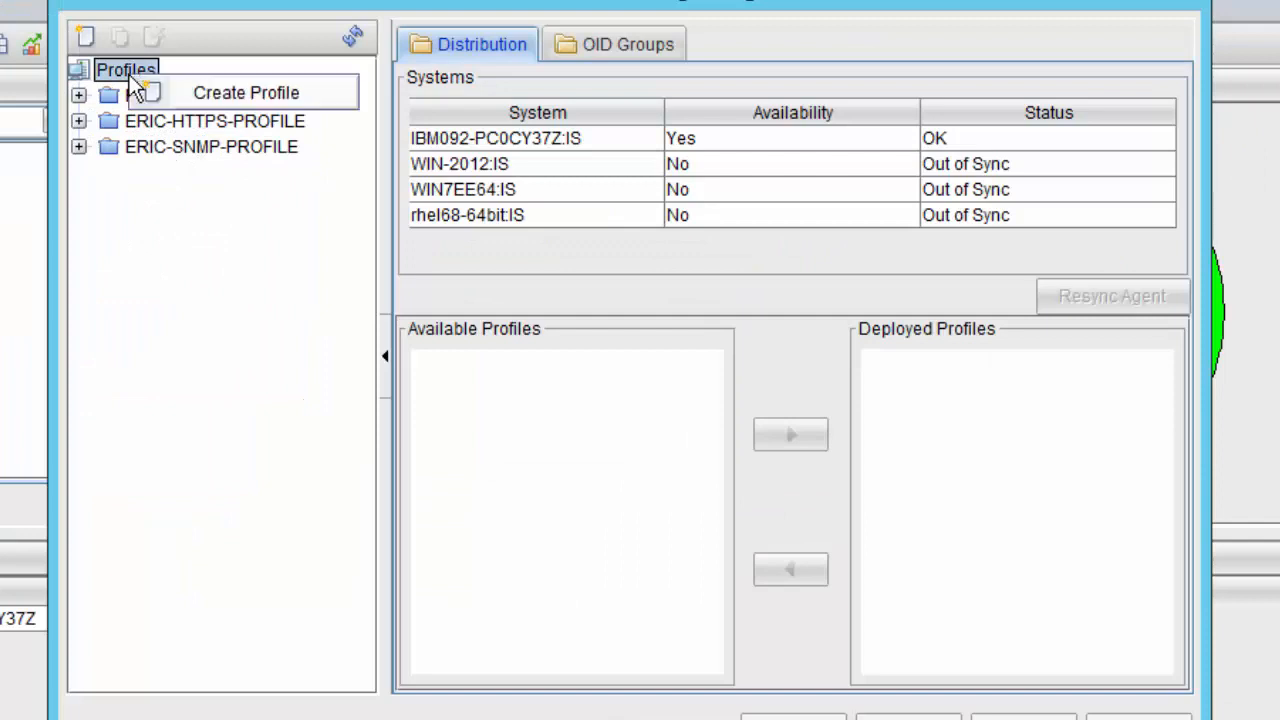
click(225, 98)
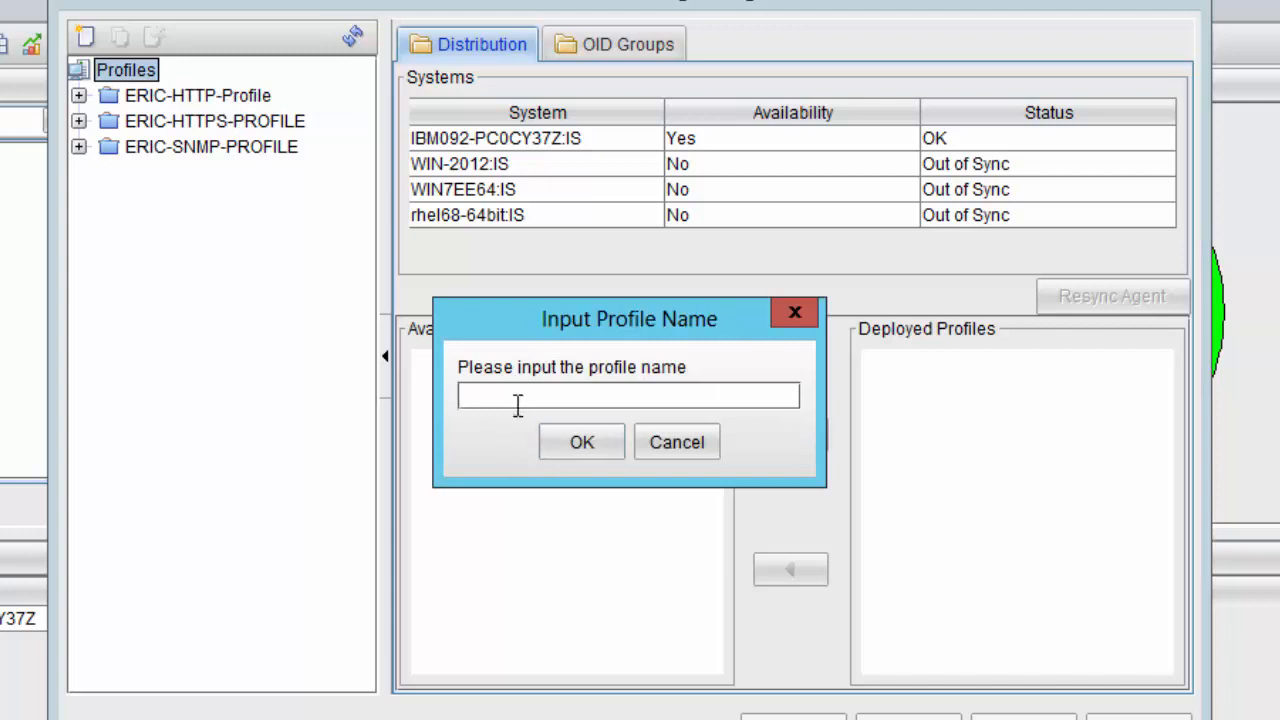
text(profile_example)
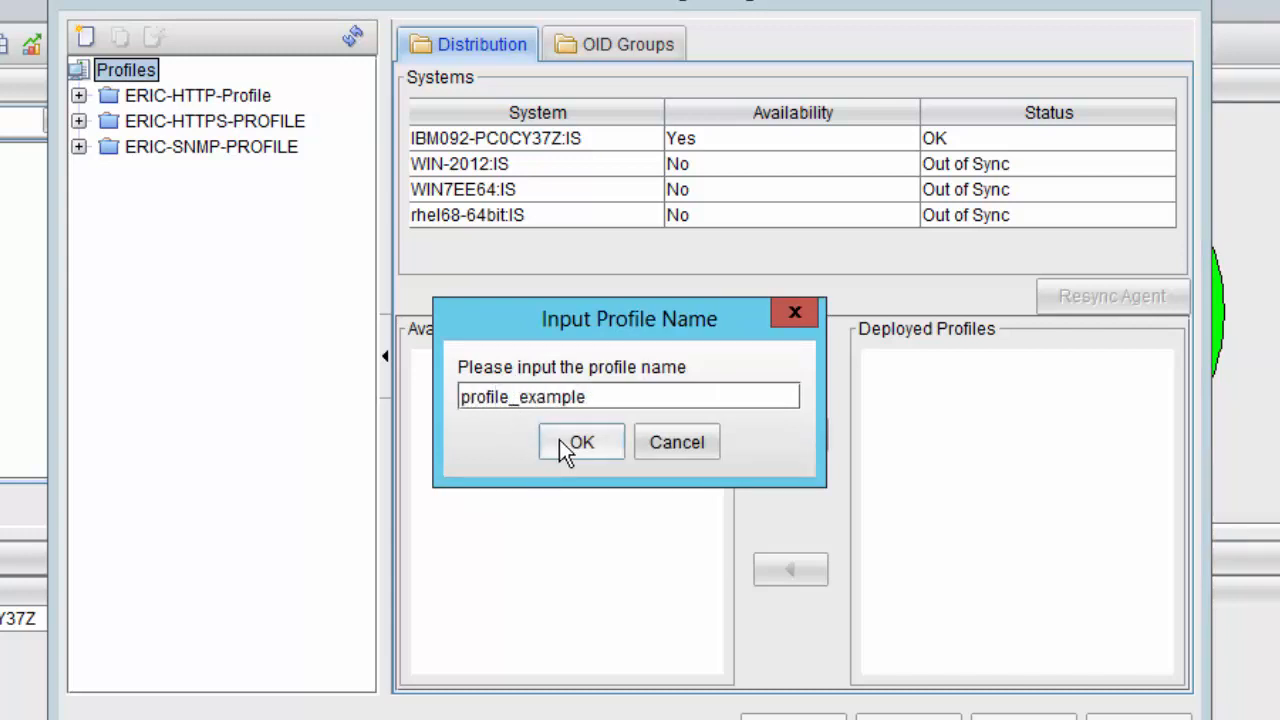
key(BackSpace)
key(BackSpace)
key(BackSpace)
key(BackSpace)
key(BackSpace)
key(BackSpace)
key(BackSpace)
text(name)
click(581, 442)
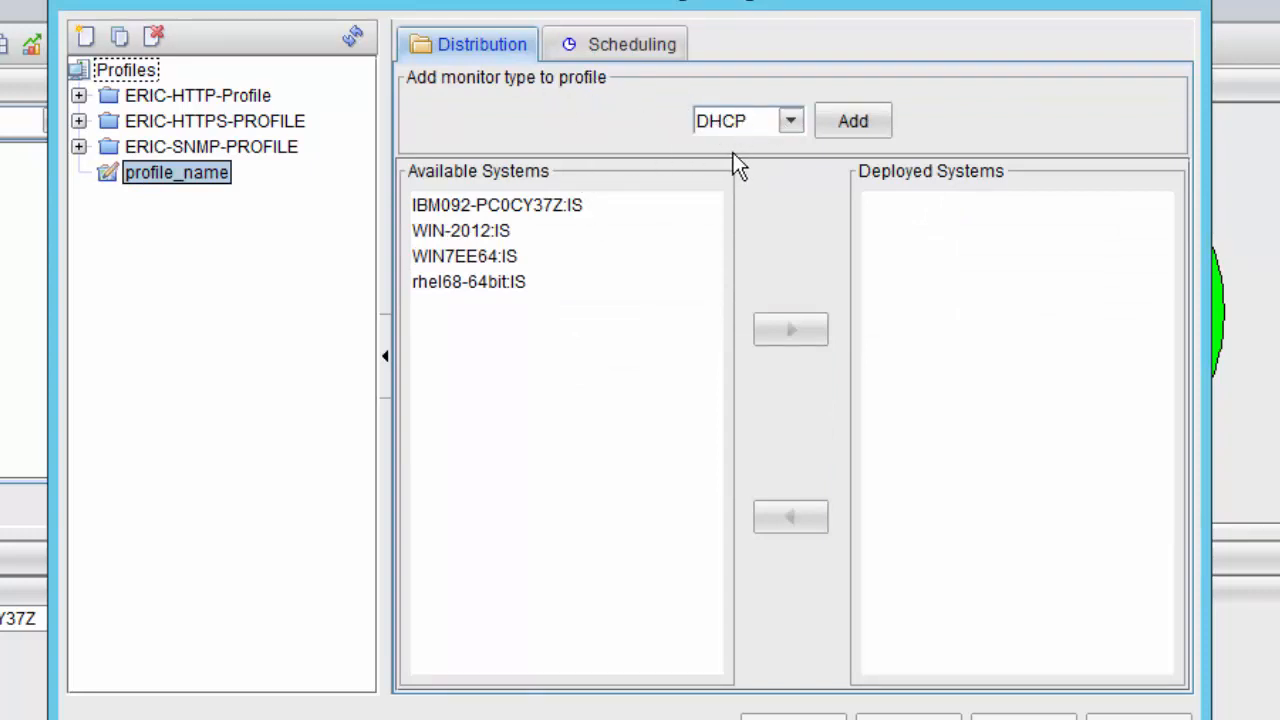
Add an HTTP monitor to the profile_name profile
click(791, 122)
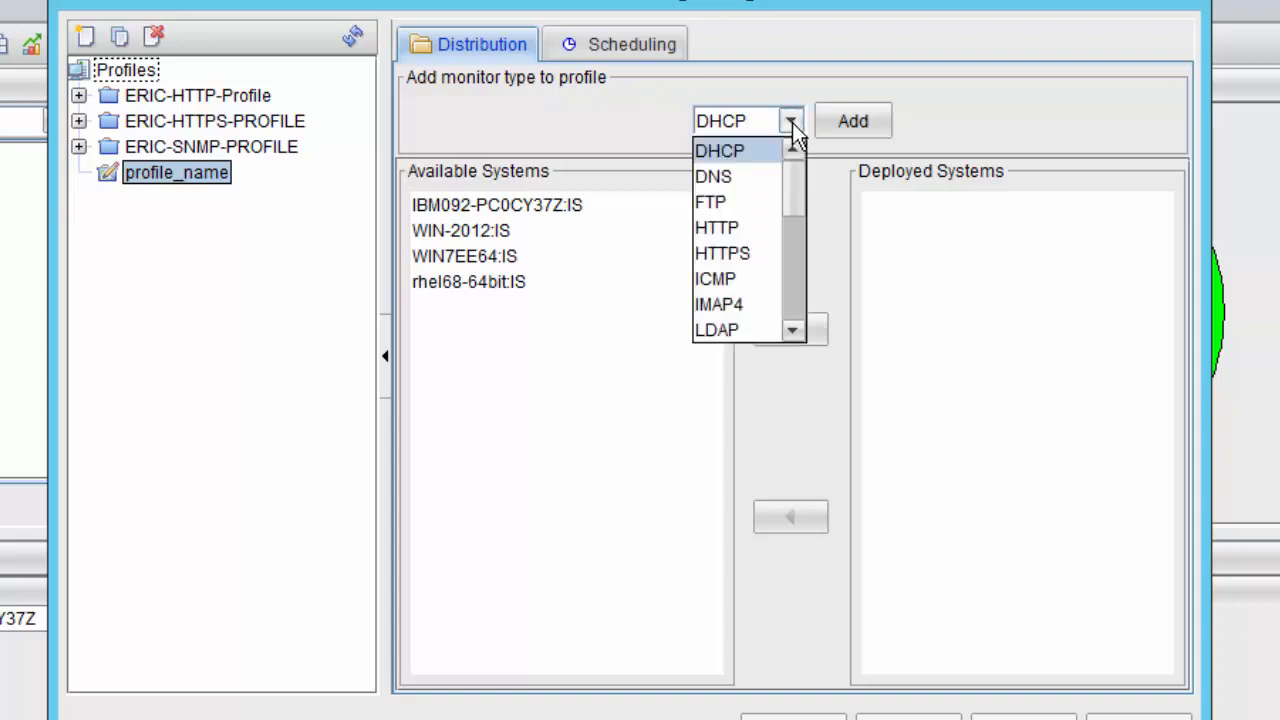
click(734, 228)
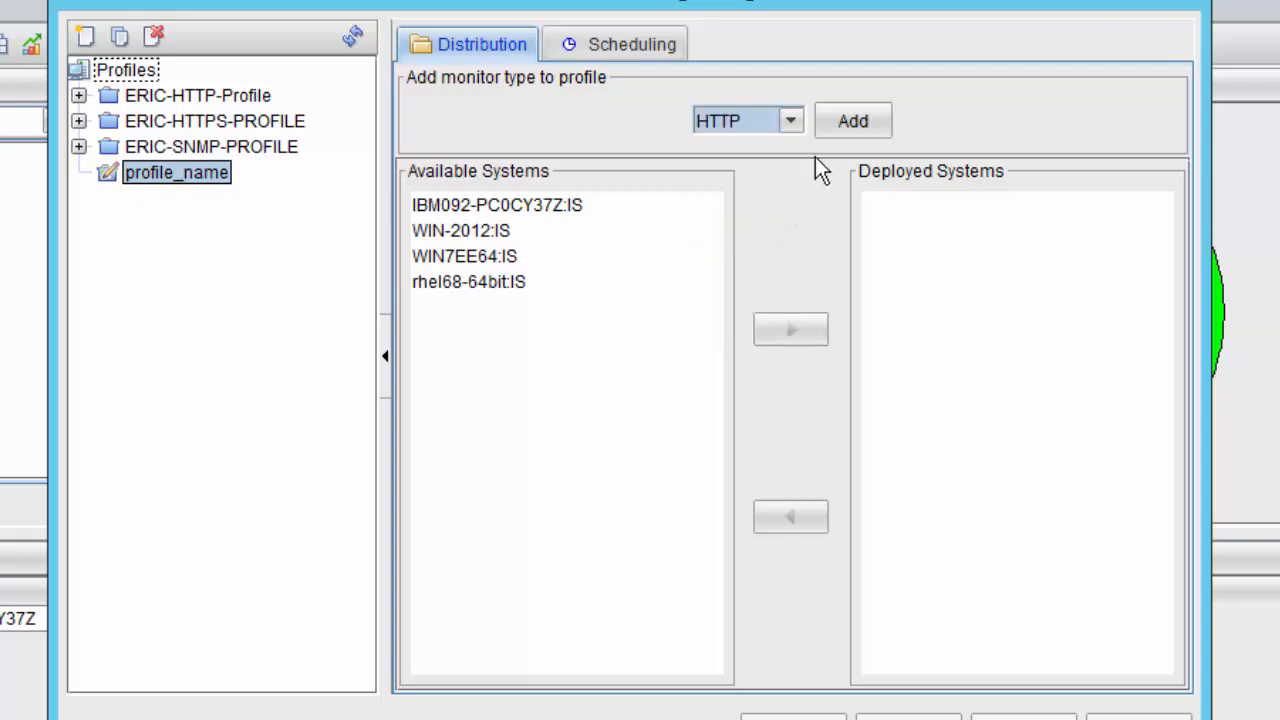
click(845, 121)
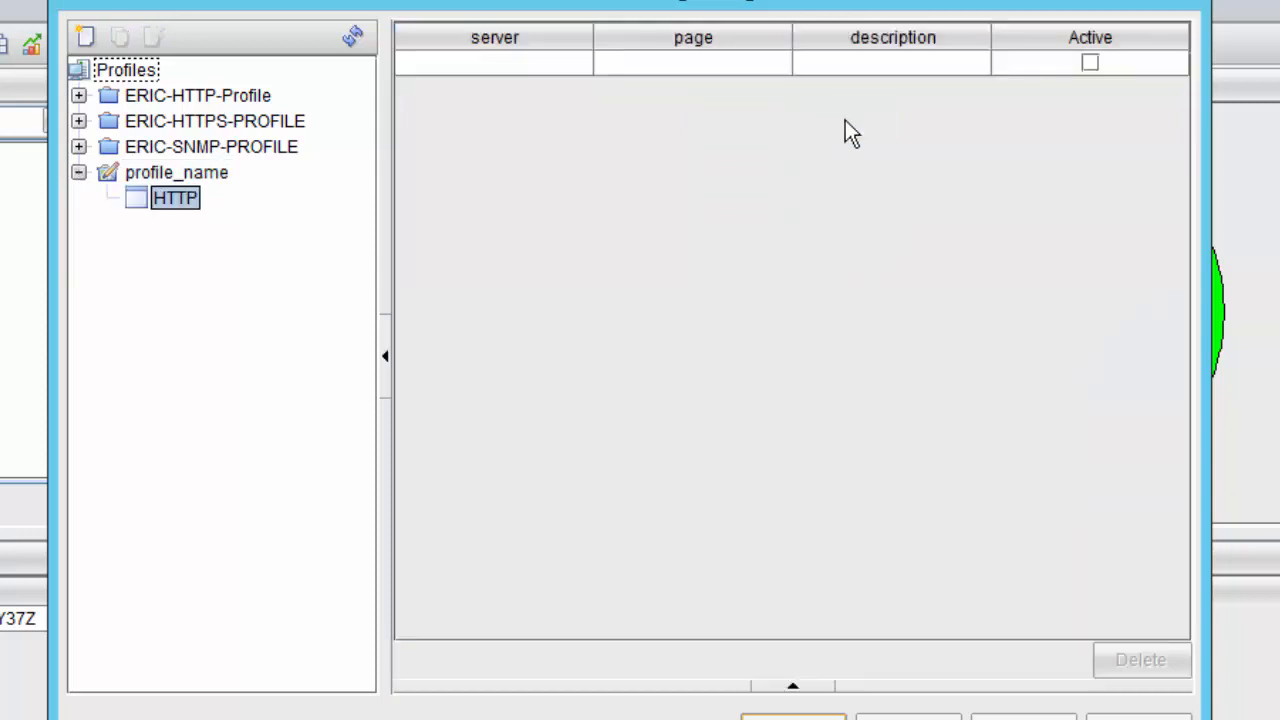
click(422, 64)
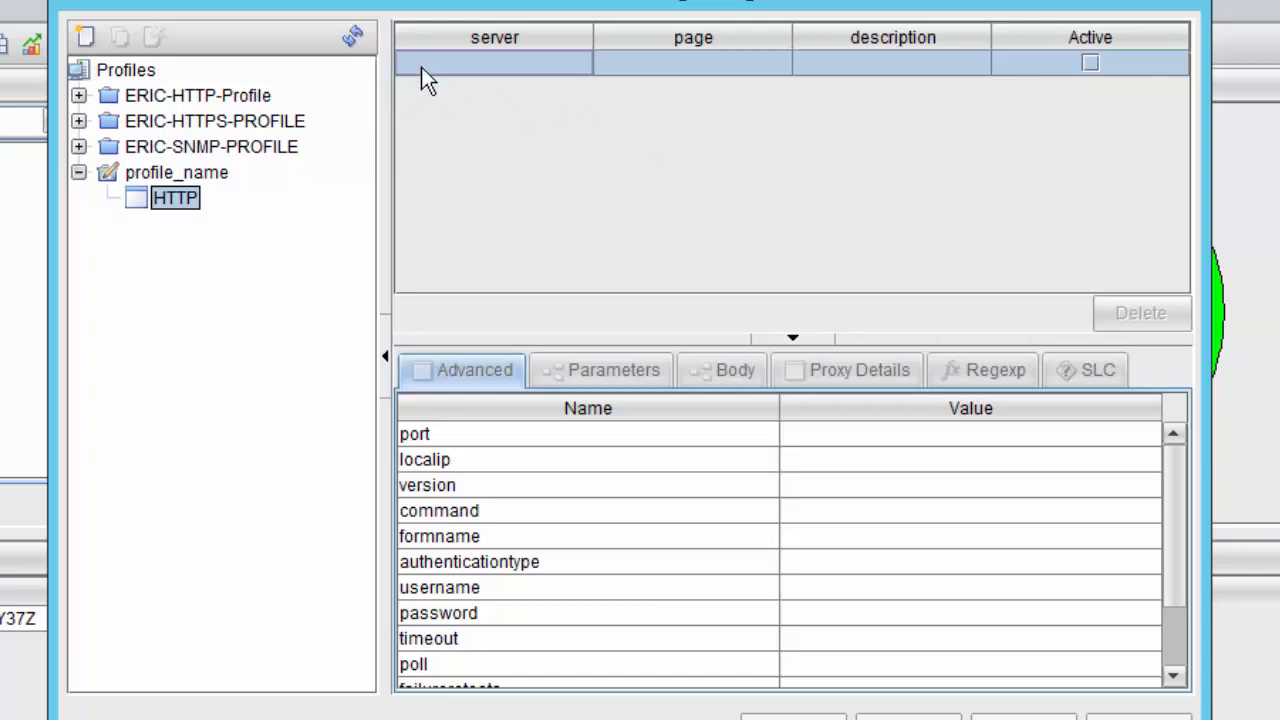
double_click(420, 68)
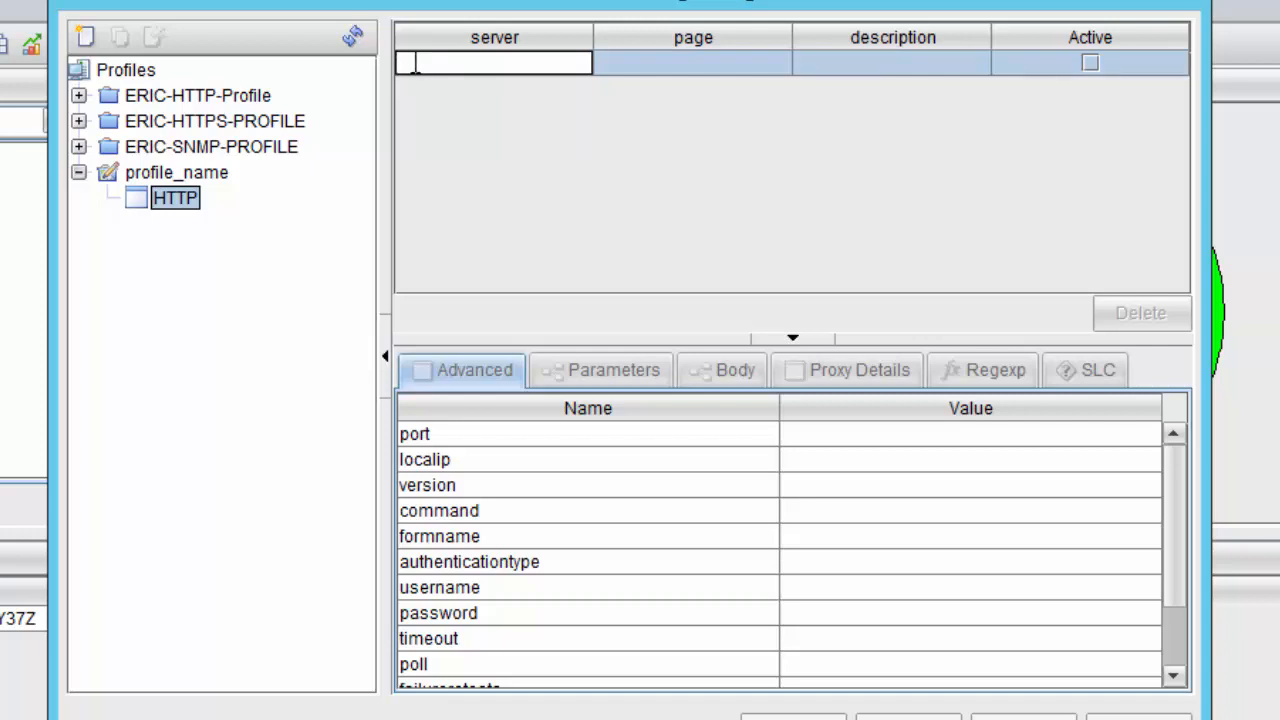
text(www.ibm.vco)
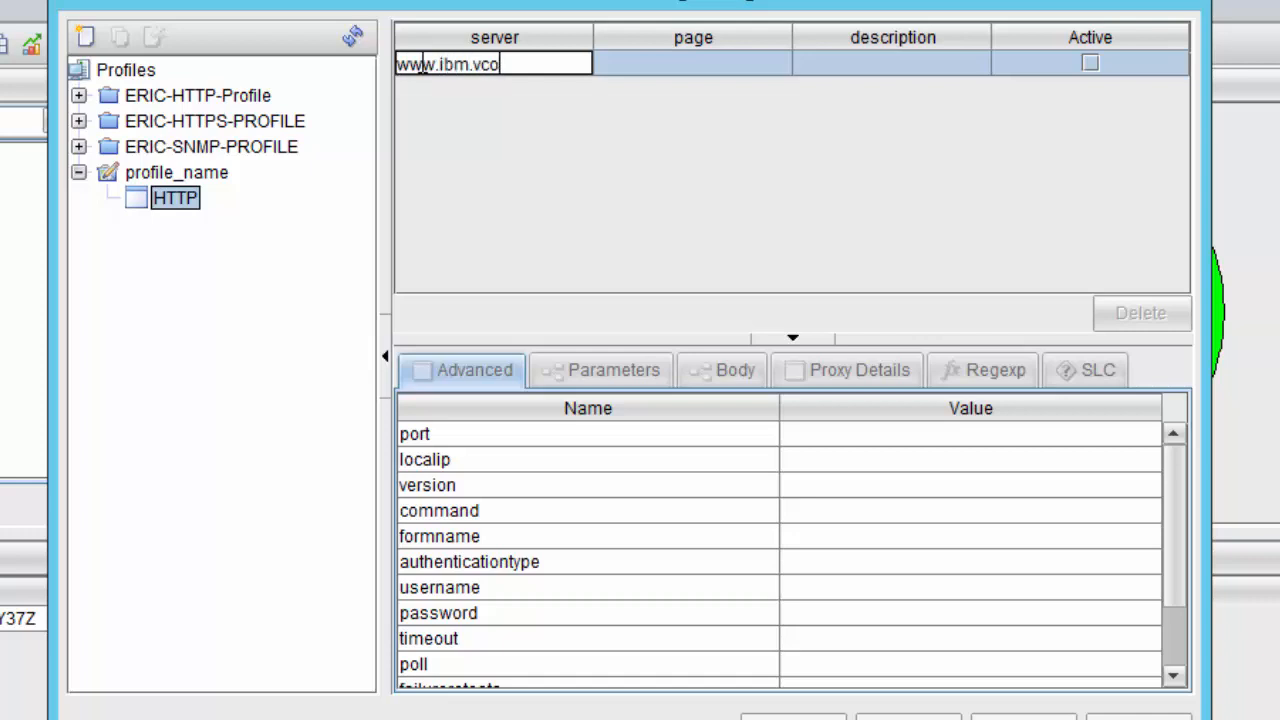
key(BackSpace)
key(BackSpace)
key(BackSpace)
text(com)
click(663, 64)
double_click(636, 59)
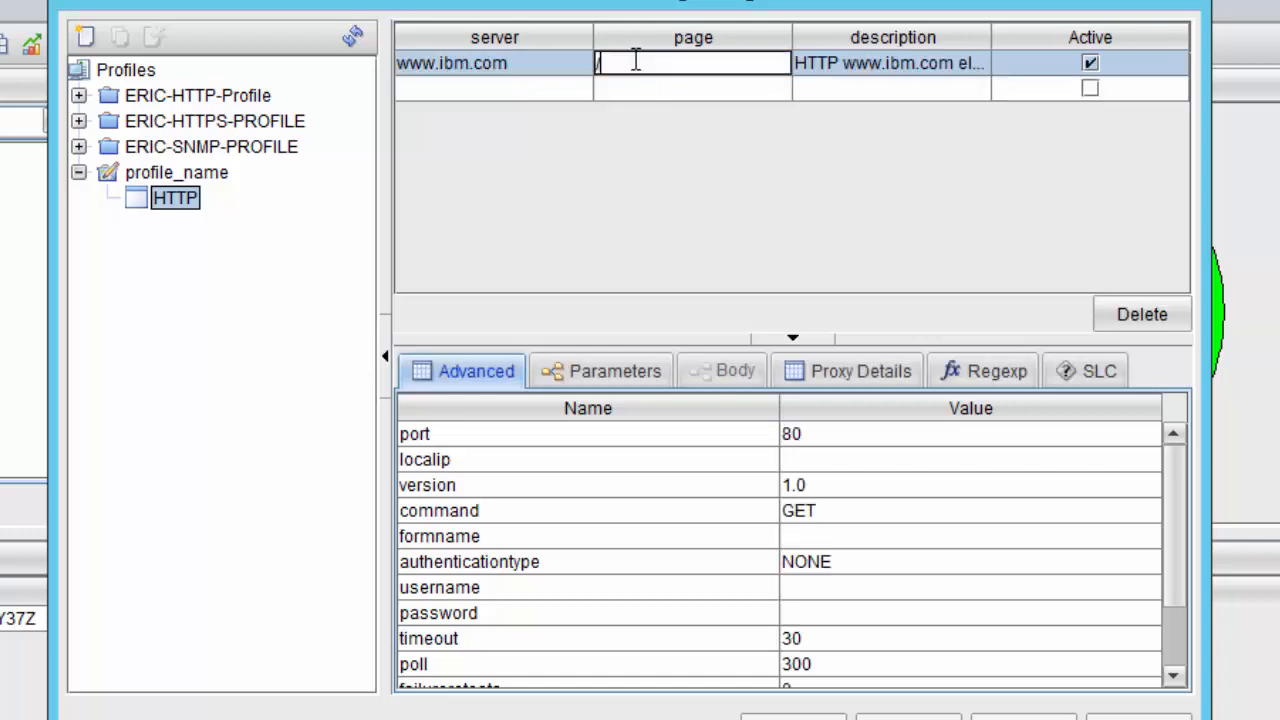
text(index.html)
click(1094, 62)
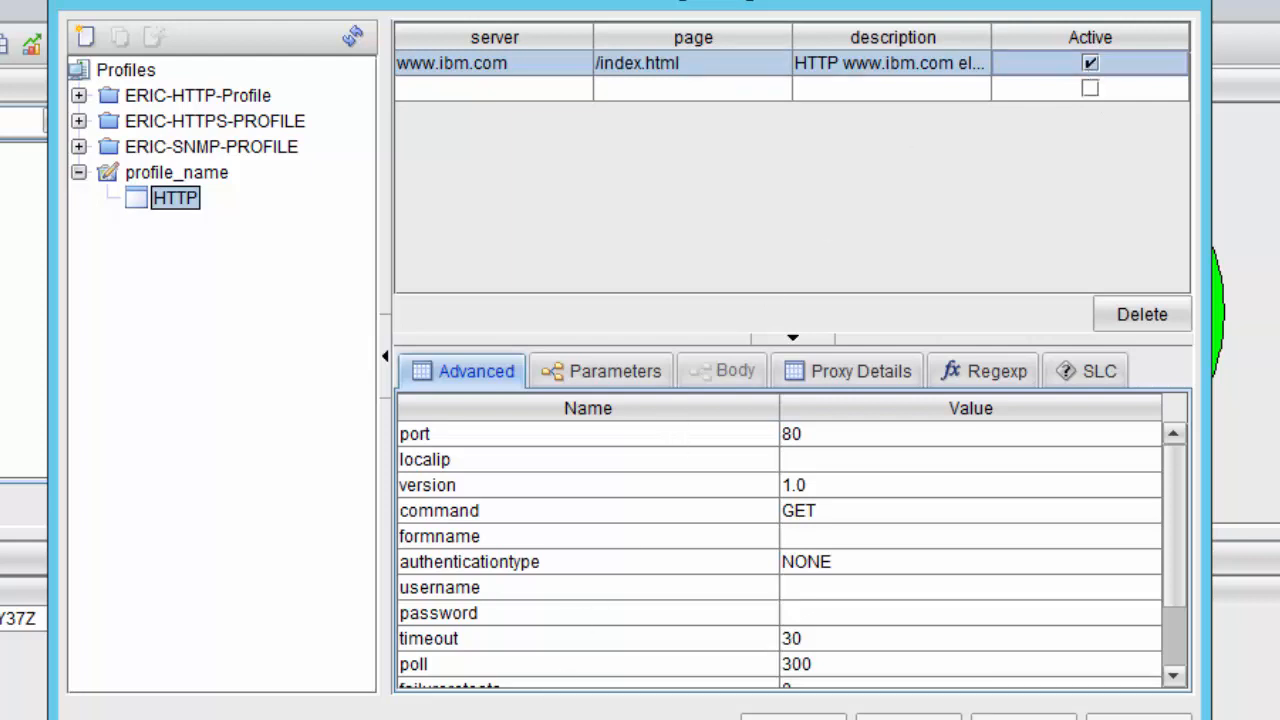
drag(616, 712, 616, 719)
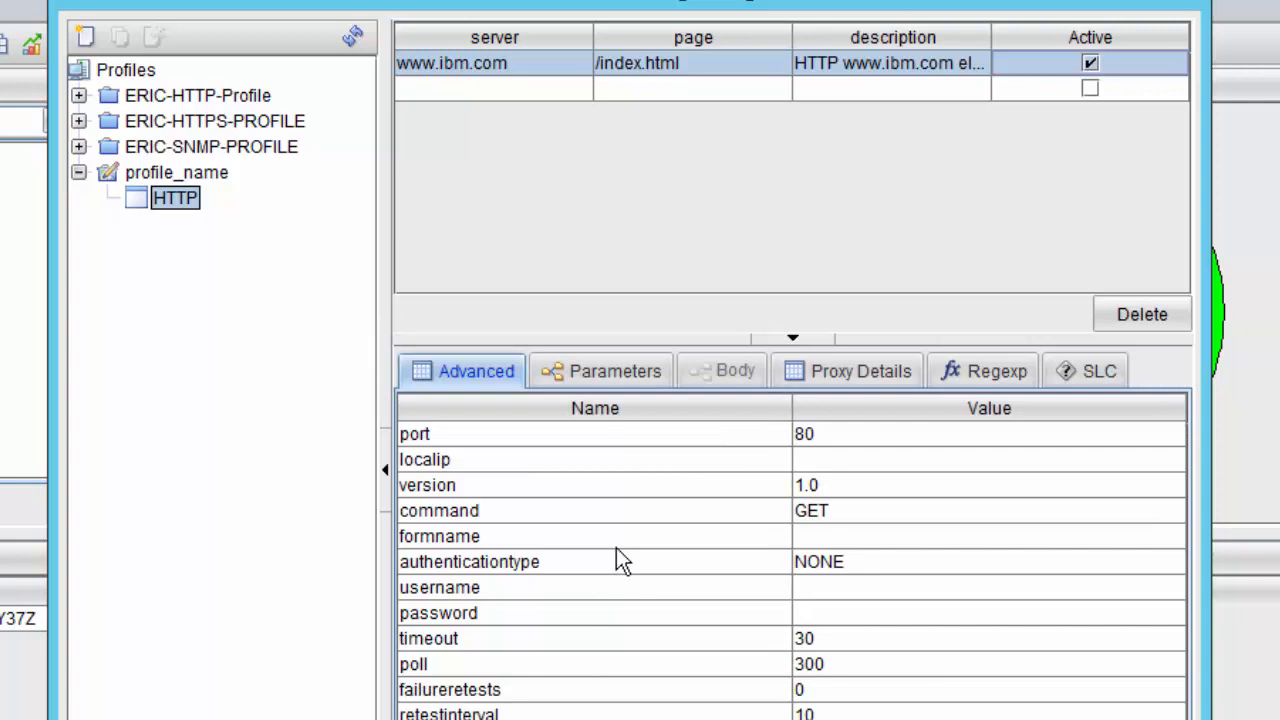
click(816, 438)
click(816, 439)
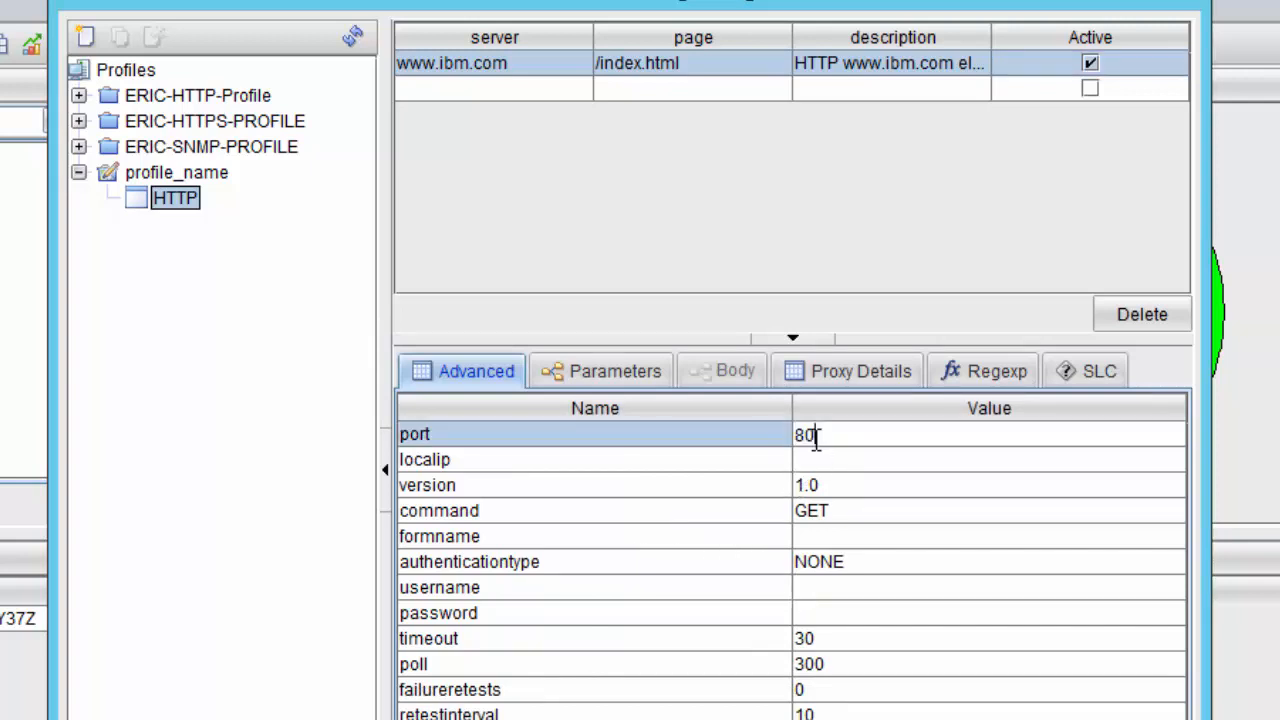
text(80)
key(BackSpace)
key(BackSpace)
key(BackSpace)
key(BackSpace)
text(192)
key(BackSpace)
key(BackSpace)
key(BackSpace)
text(80)
click(834, 668)
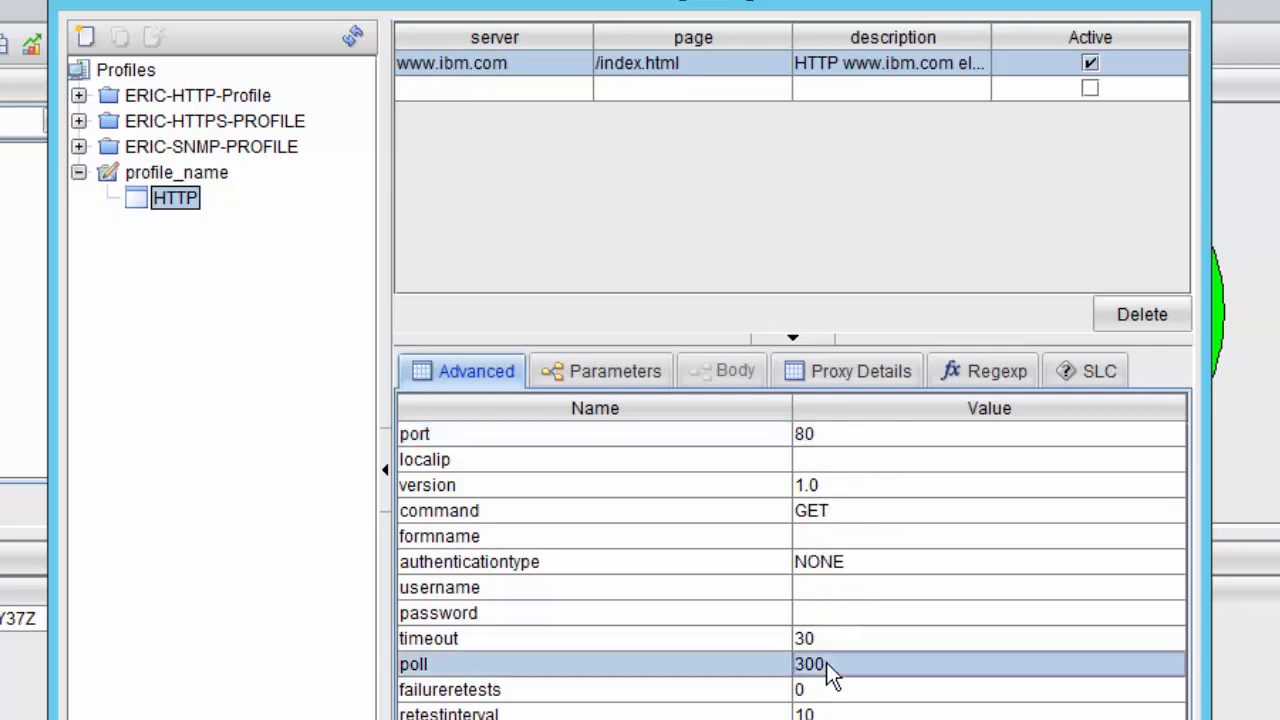
click(829, 665)
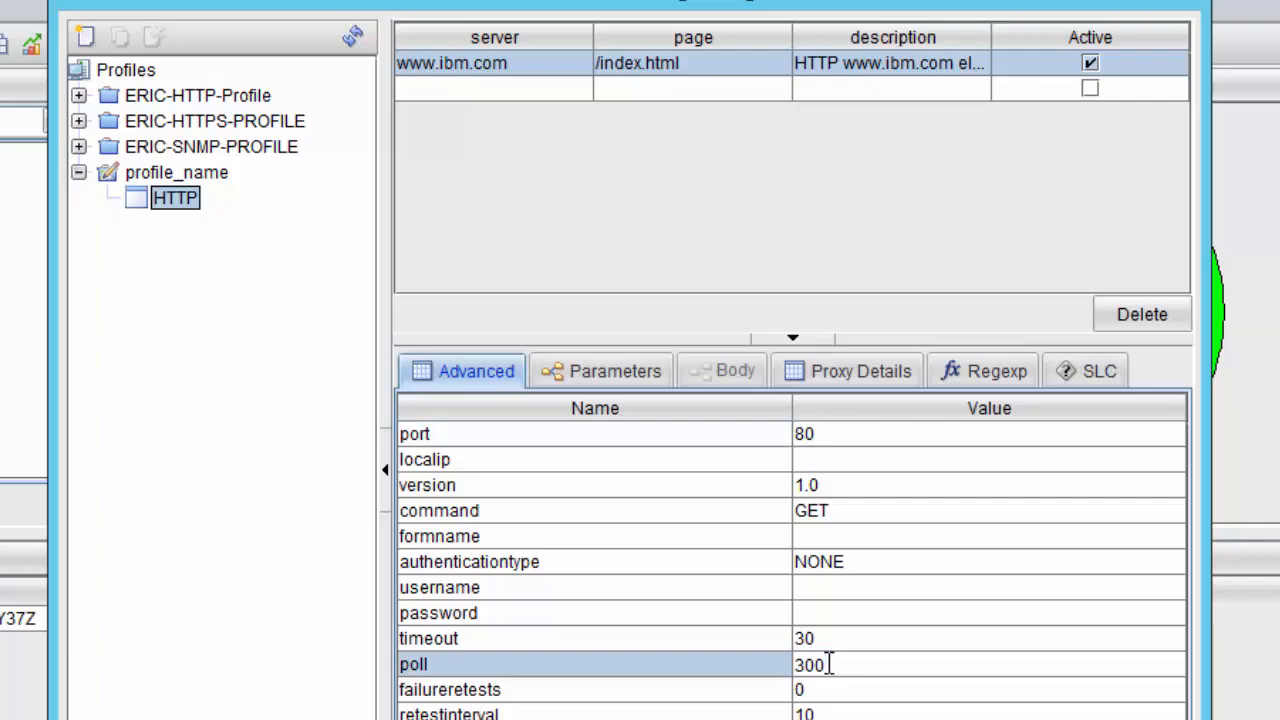
key(BackSpace)
key(BackSpace)
key(BackSpace)
text(120)
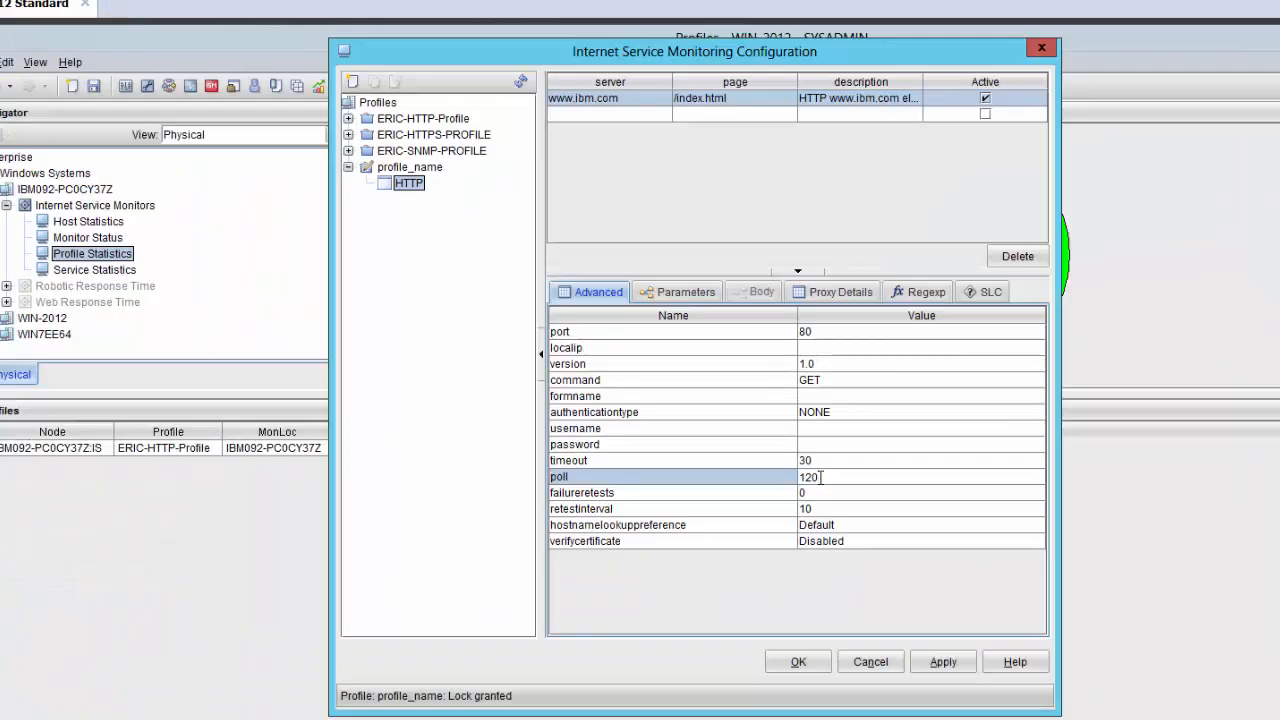
key(BackSpace)
key(BackSpace)
key(BackSpace)
text(300)
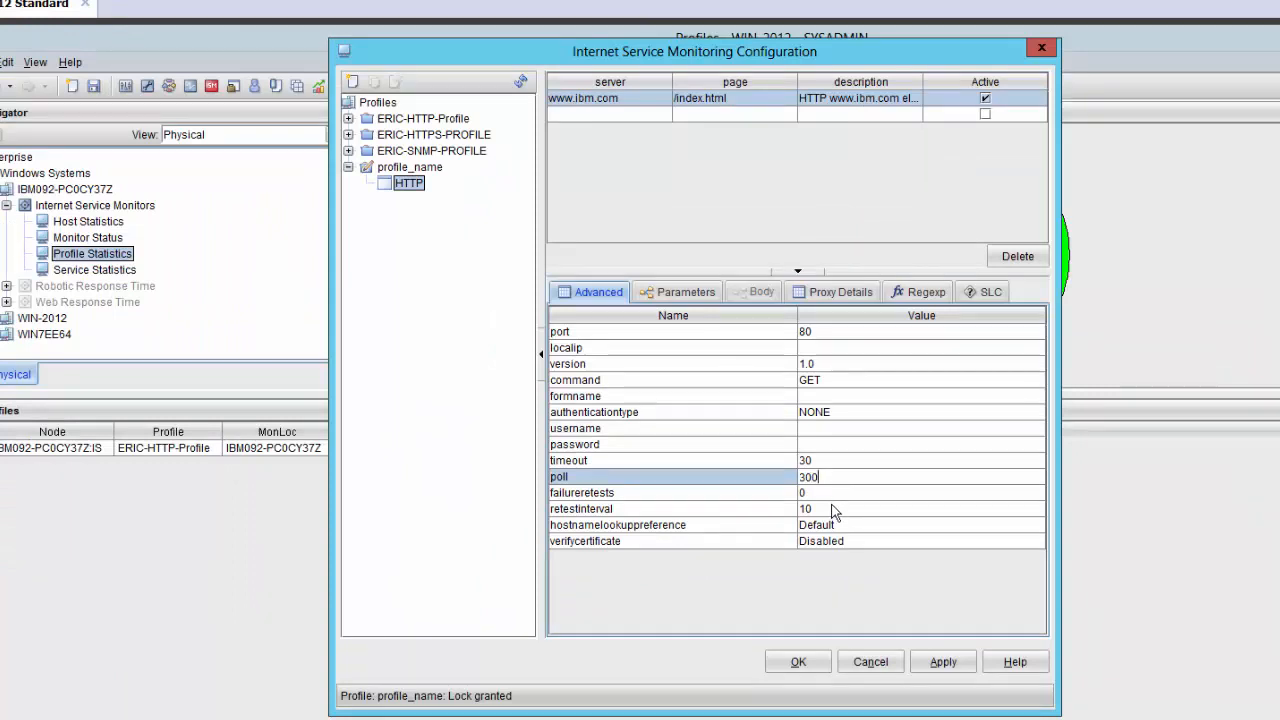
Apply the changes to profile_name and open the distribution overview of systems for all profiles
click(944, 662)
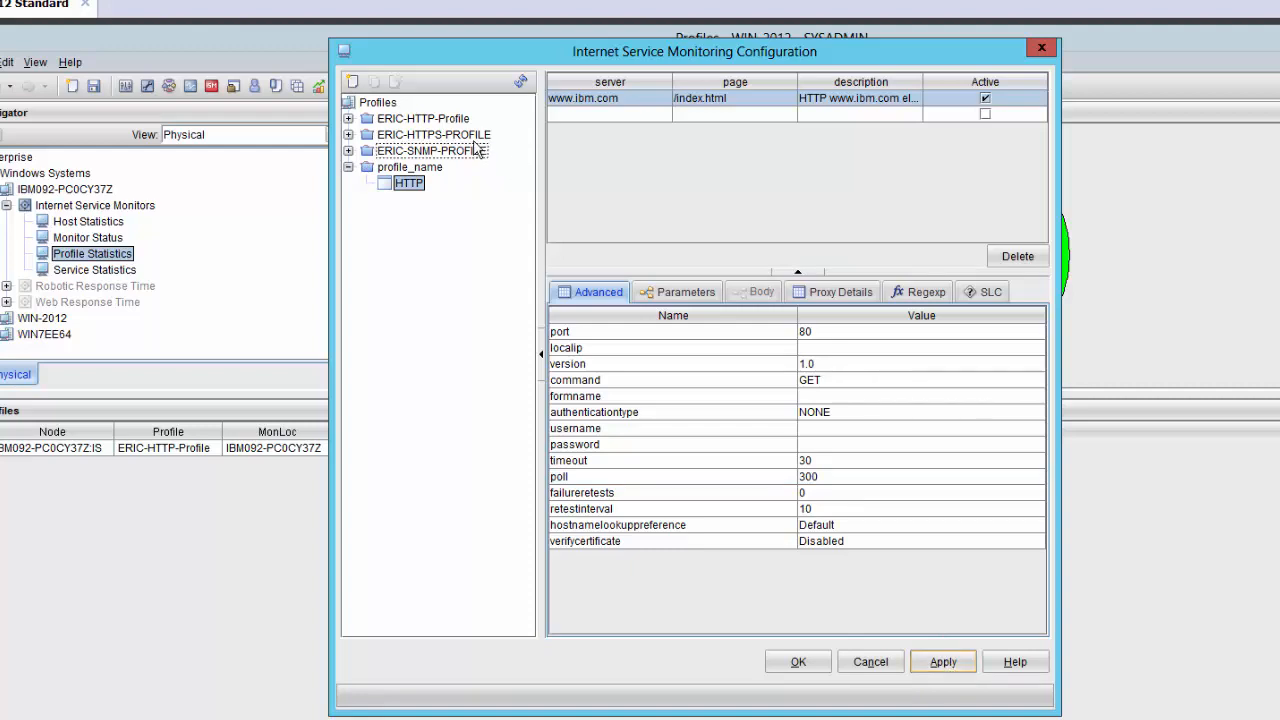
click(392, 106)
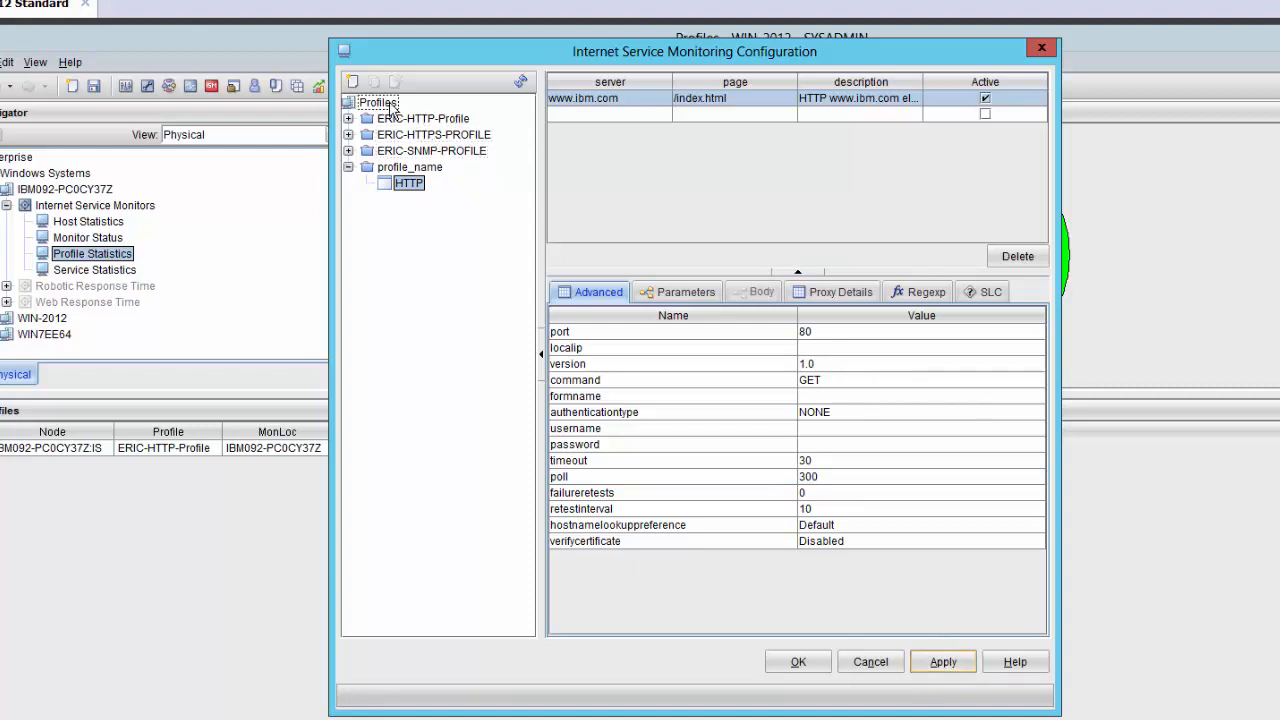
click(392, 106)
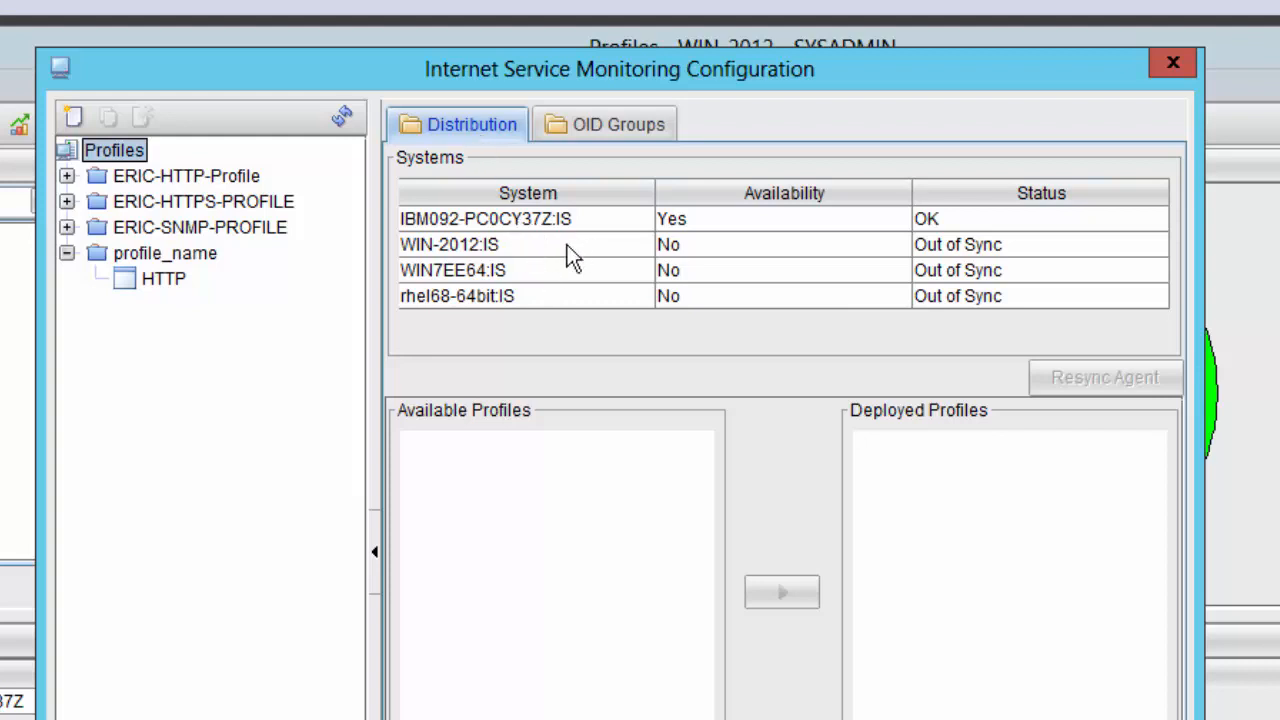
Add profile_name to the deployed profiles of the IBM092-PC0CY37Z:IS system
click(505, 220)
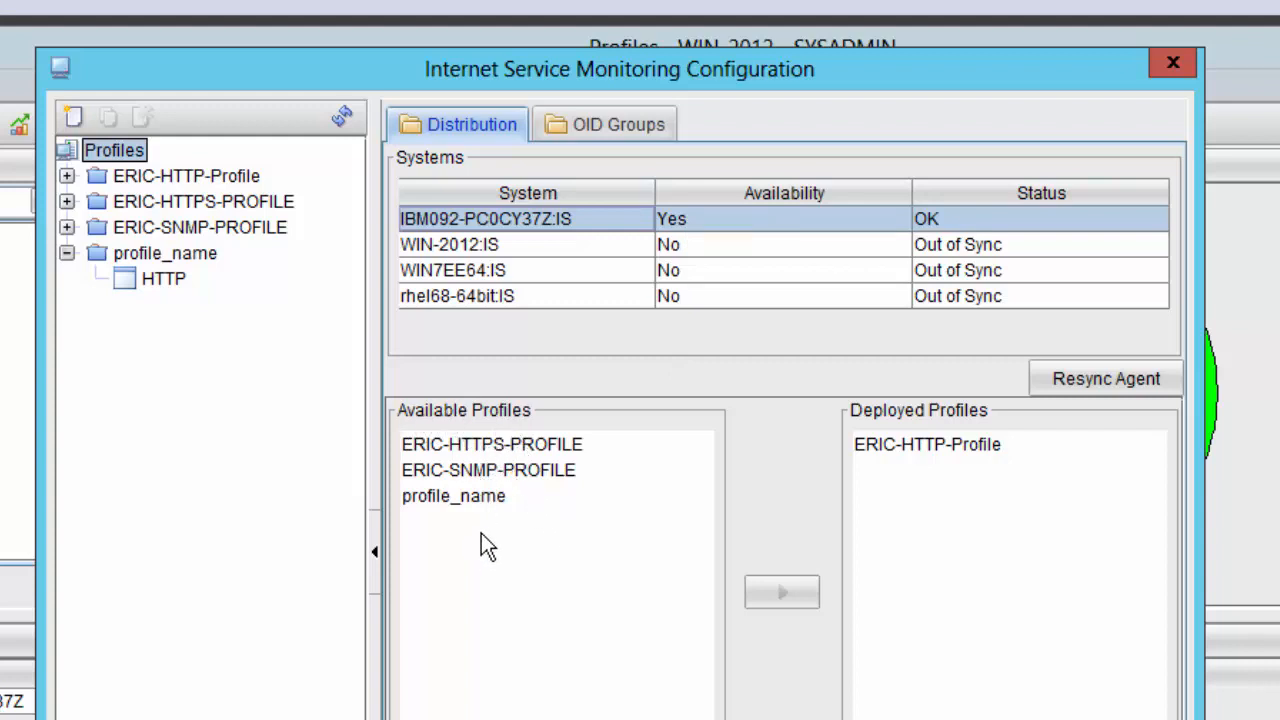
click(452, 501)
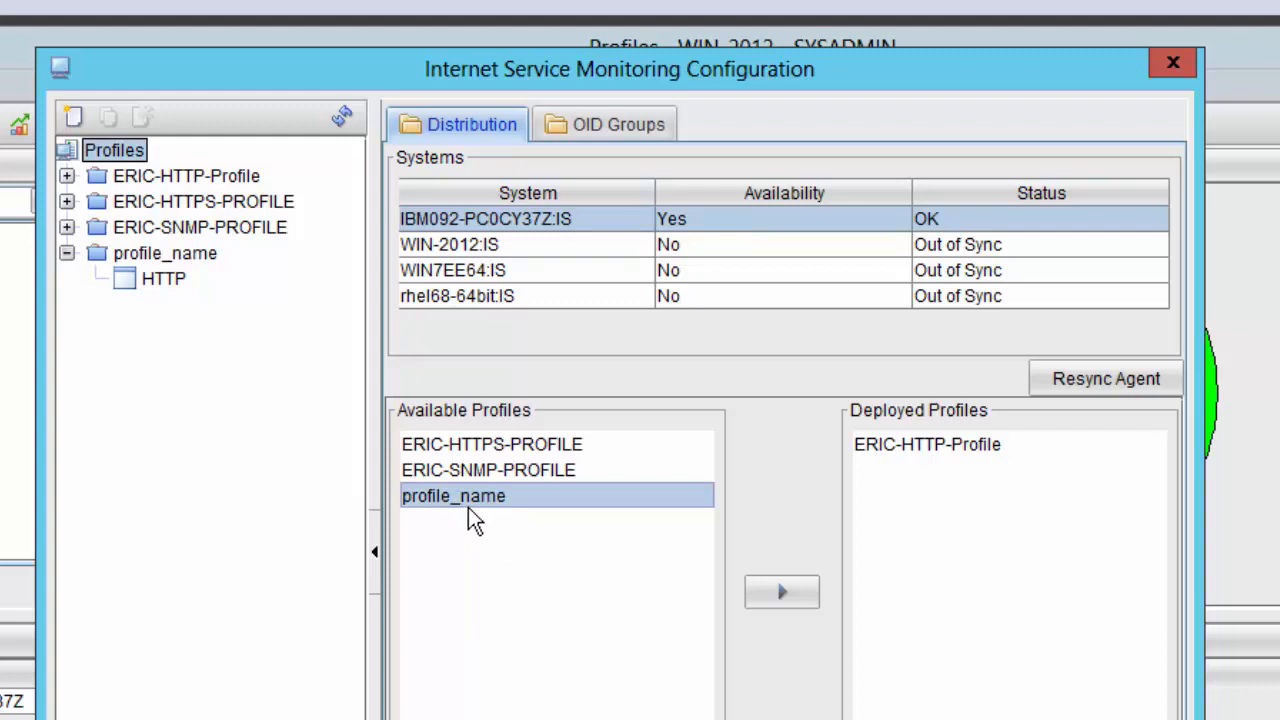
click(782, 596)
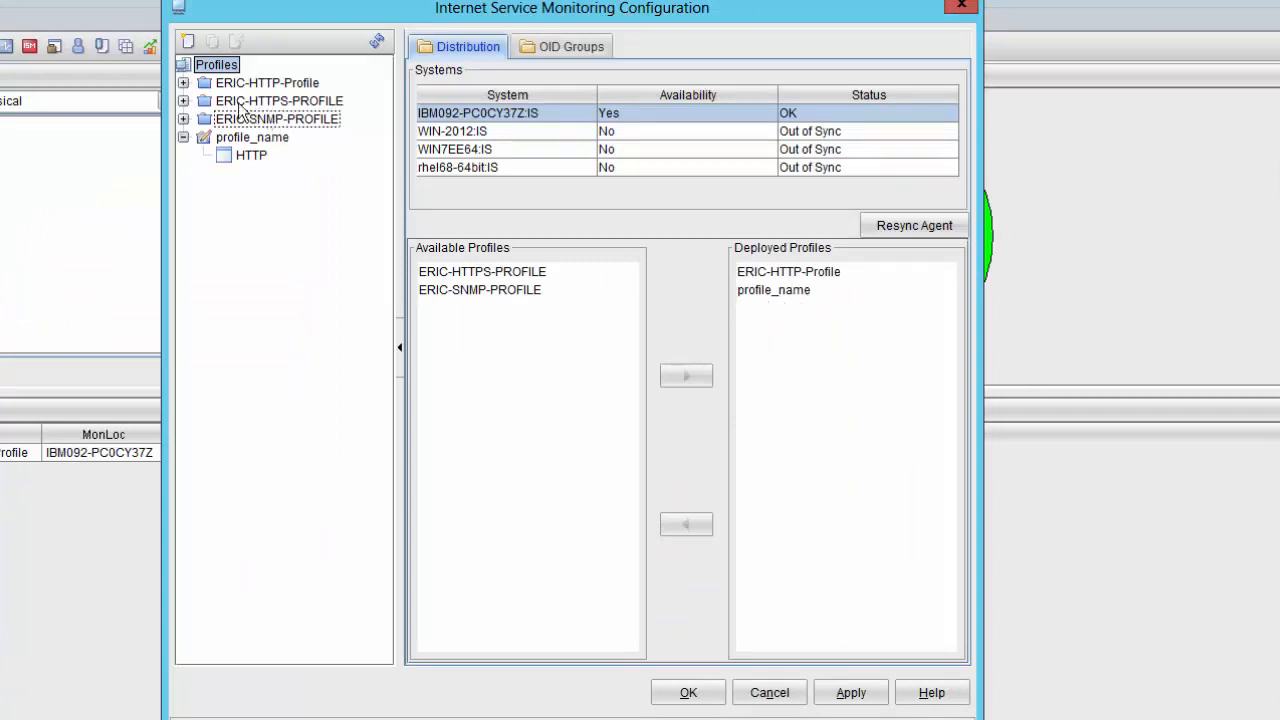
Collapse profile_name in the profile tree and remove it from the deployed profiles of IBM092-PC0CY37Z:IS
click(183, 137)
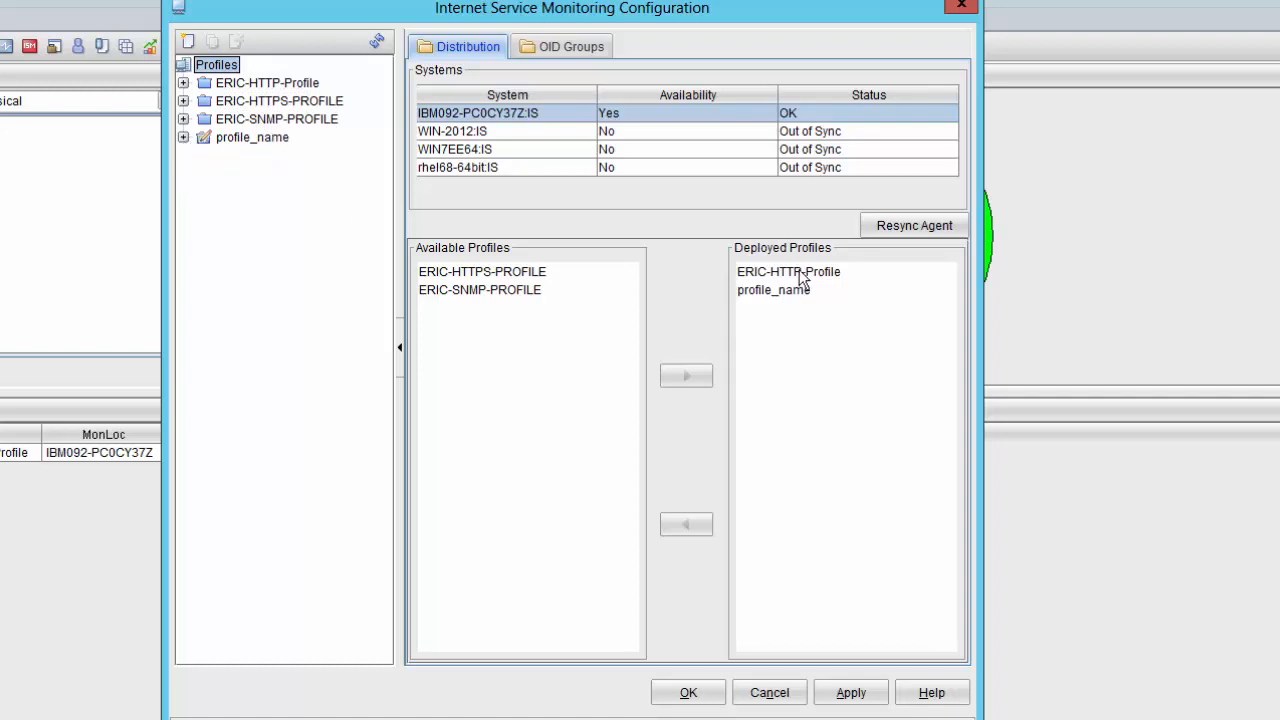
click(778, 297)
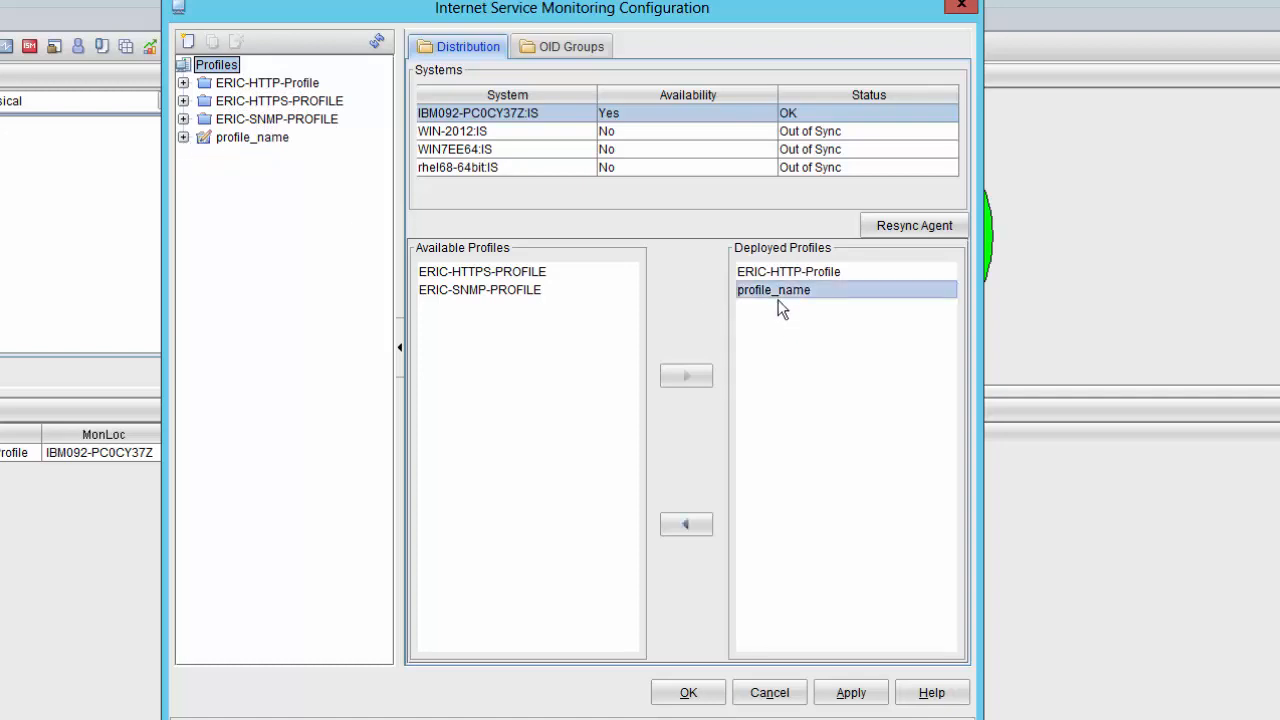
click(702, 528)
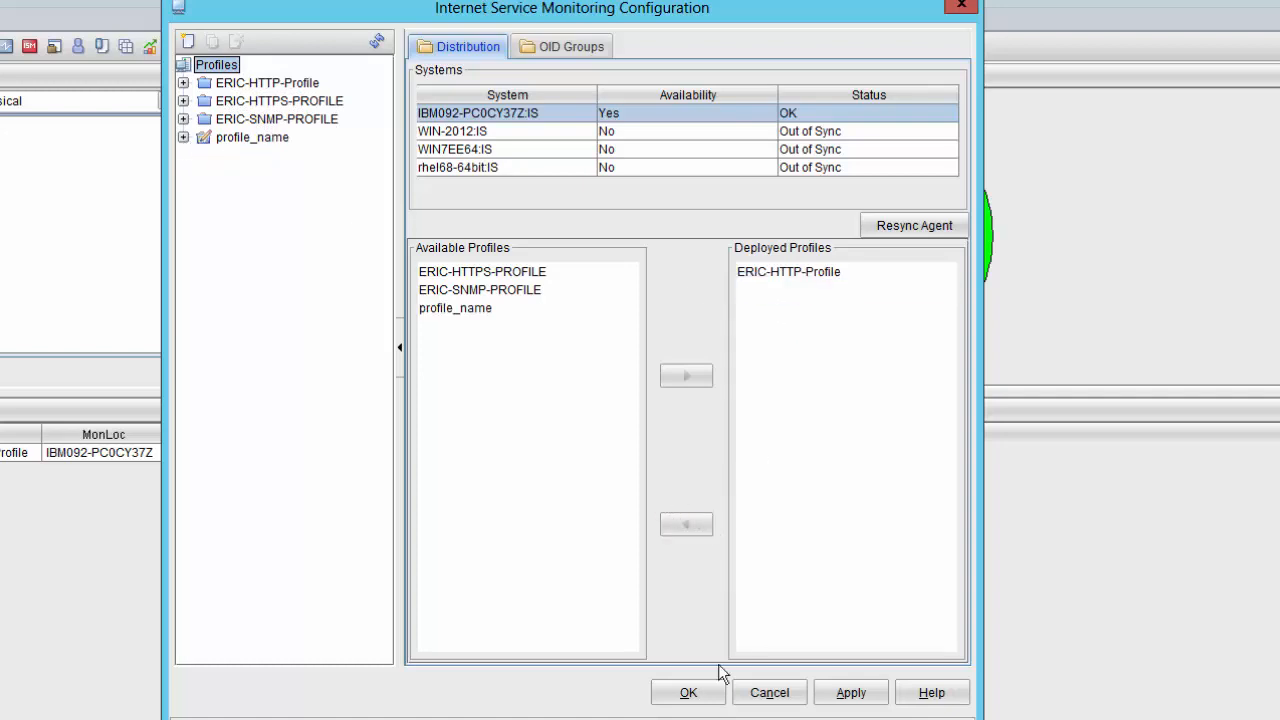
Review the settings of the active elements in the existing deployed HTTP profile, and close the configuration window
click(268, 83)
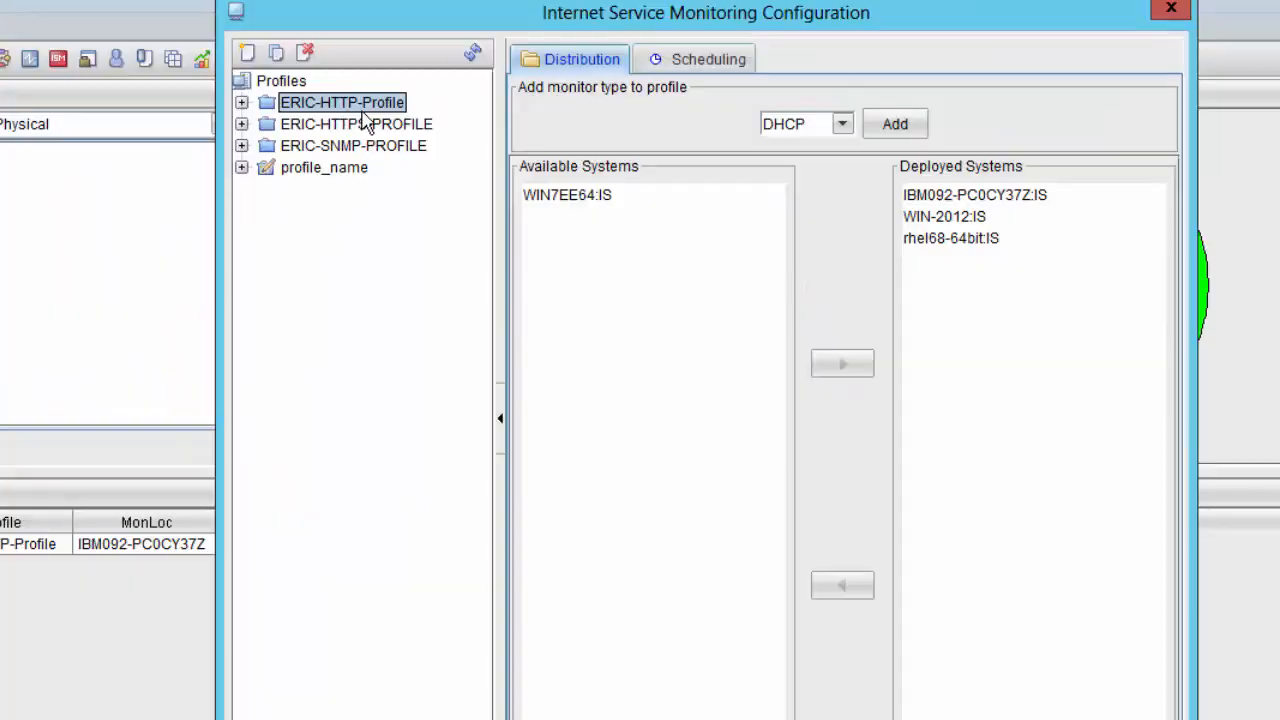
click(243, 103)
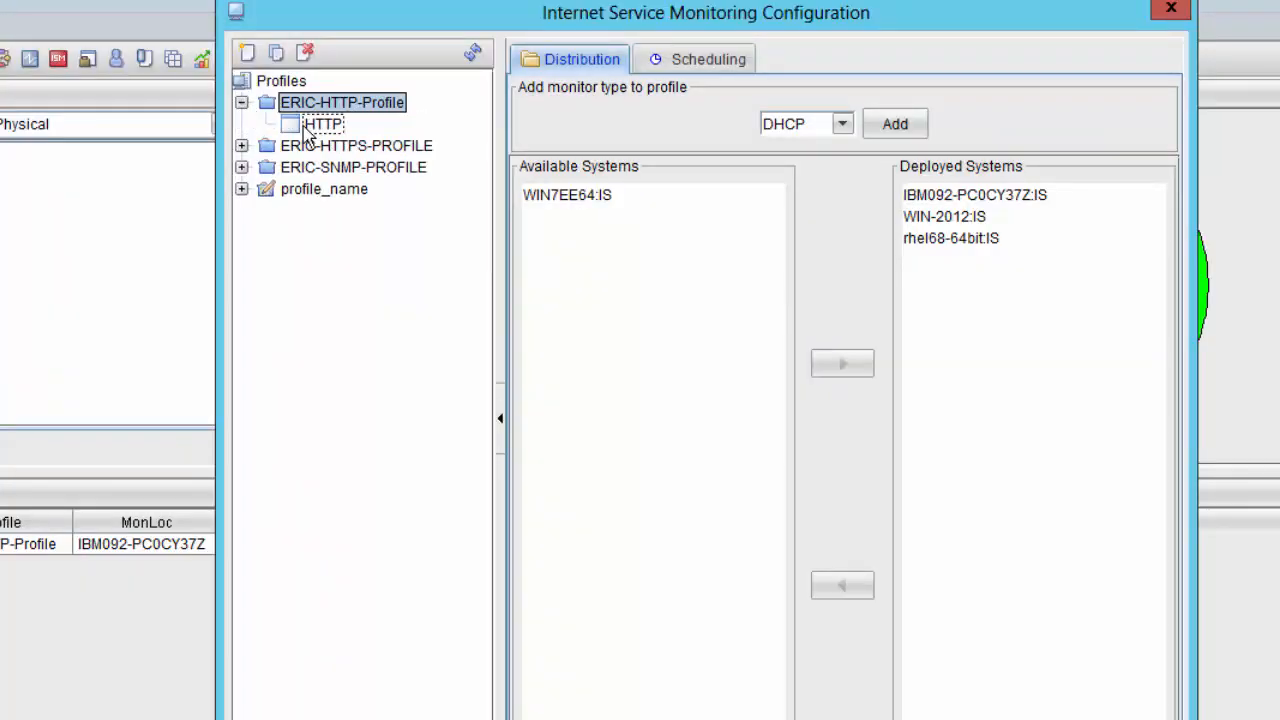
click(322, 127)
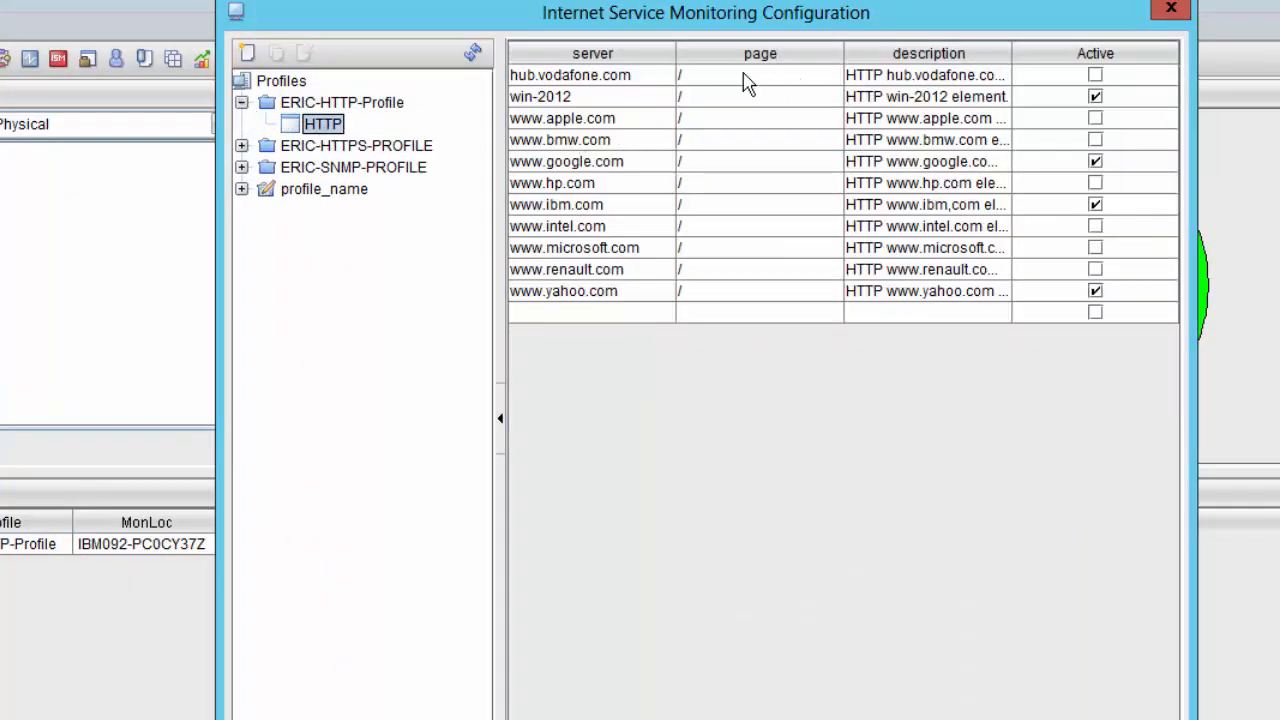
click(573, 98)
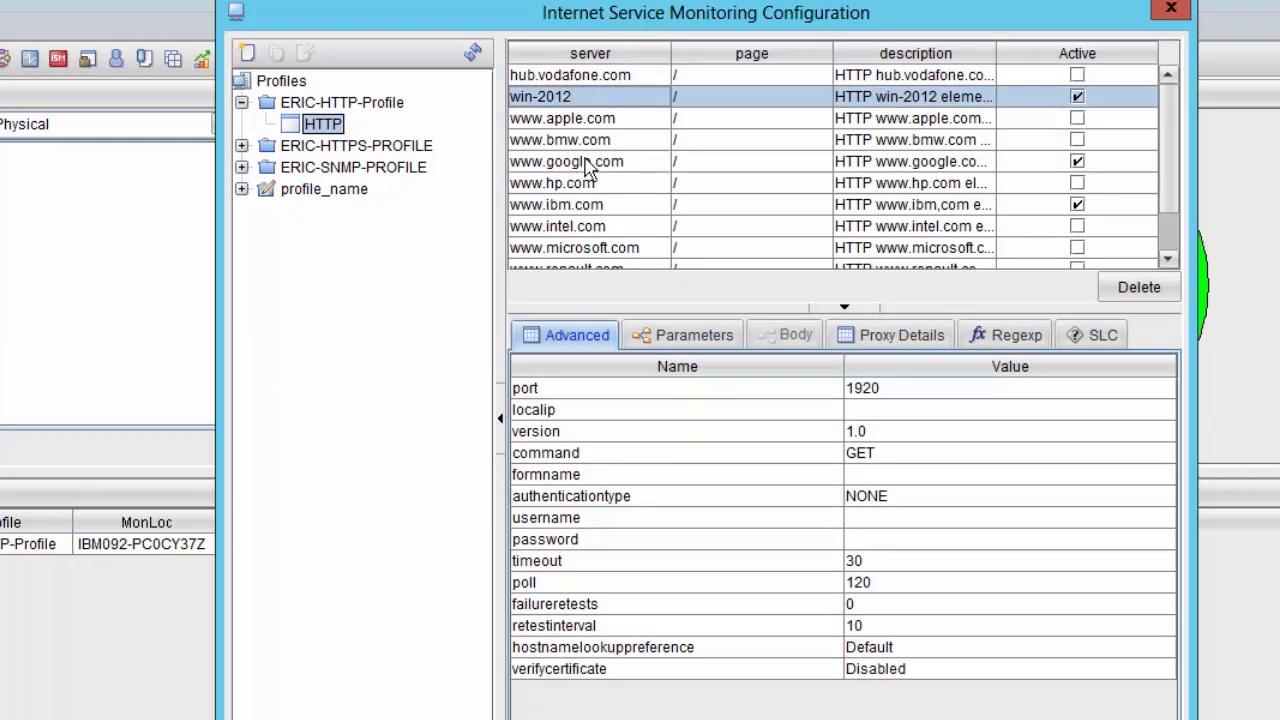
click(590, 164)
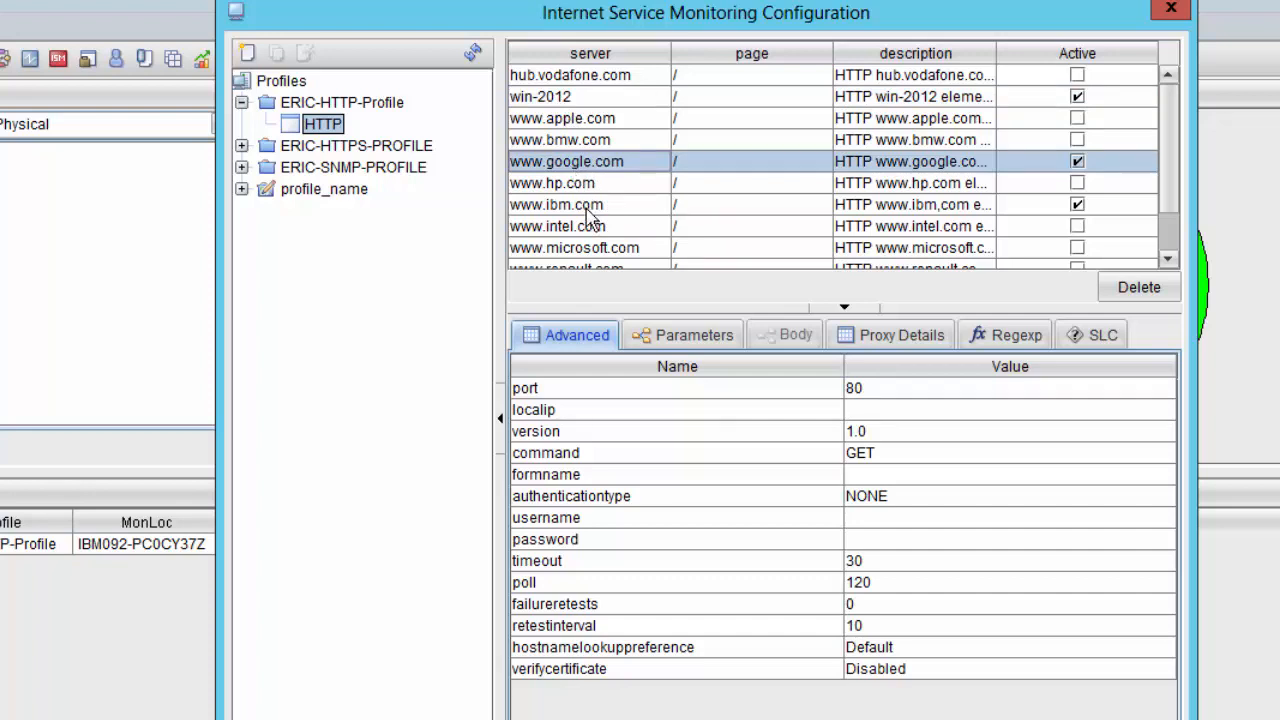
click(592, 207)
click(1167, 258)
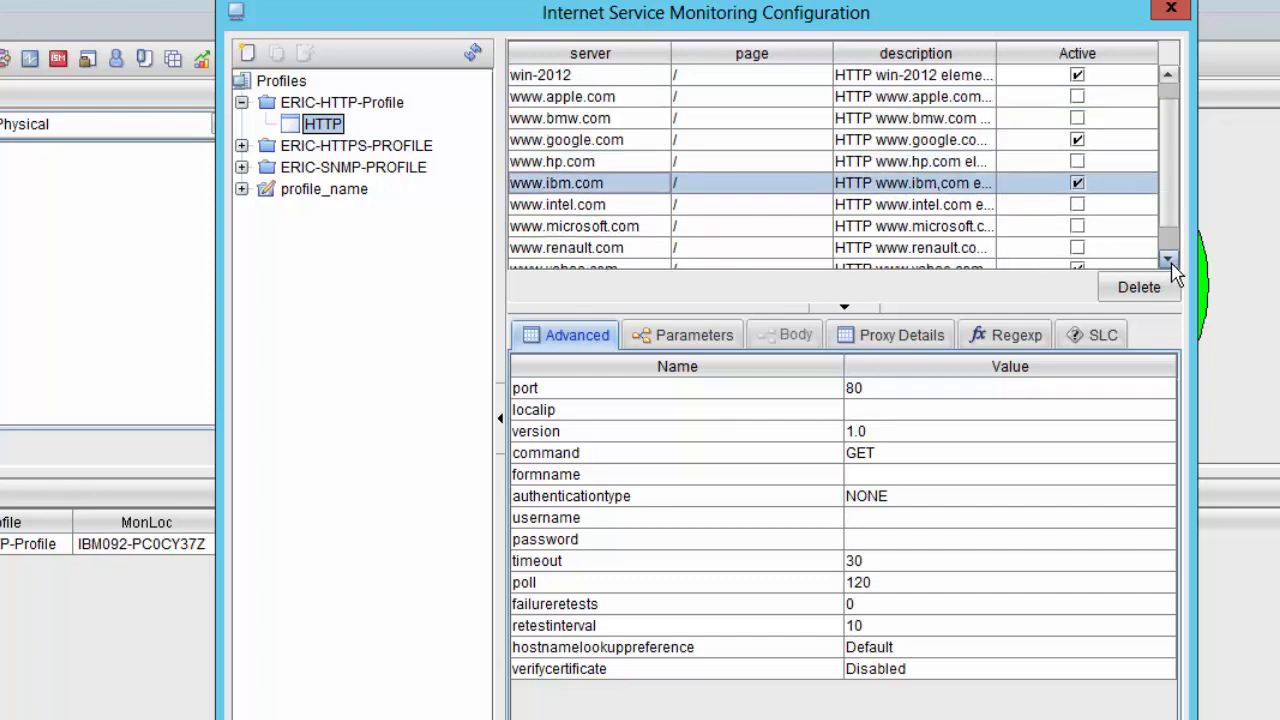
click(1167, 258)
click(1167, 258)
click(592, 240)
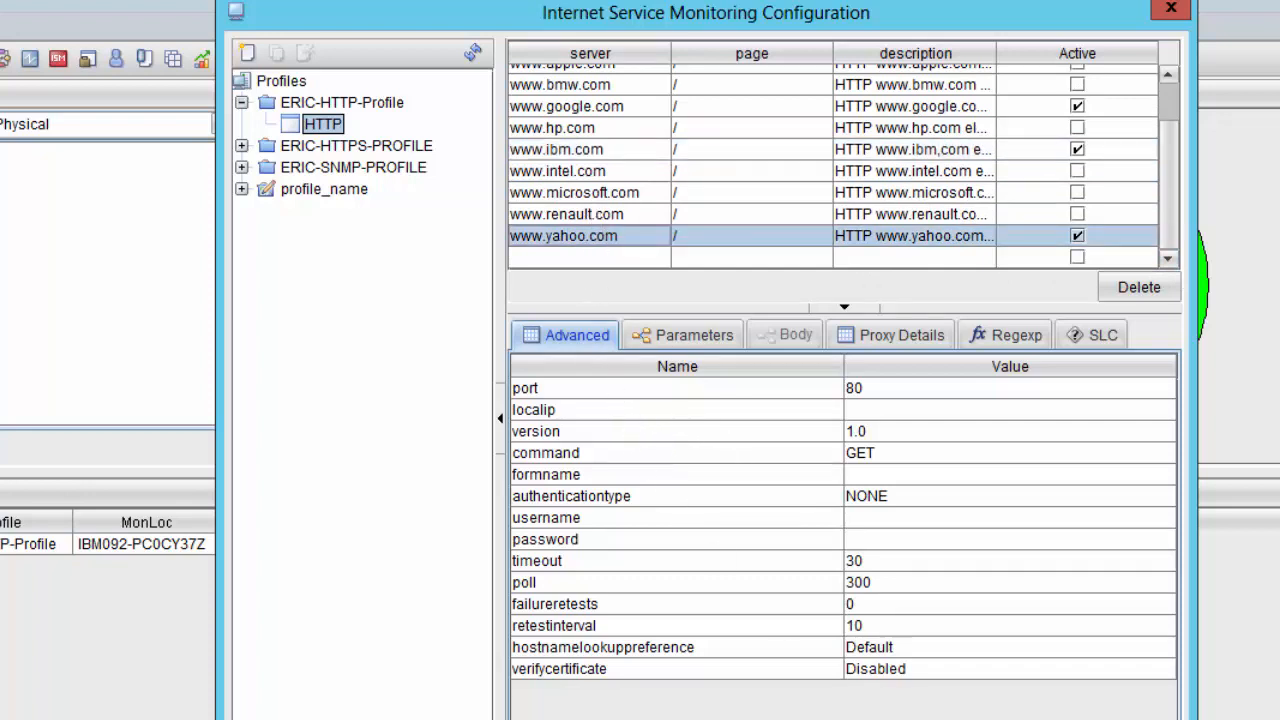
click(680, 719)
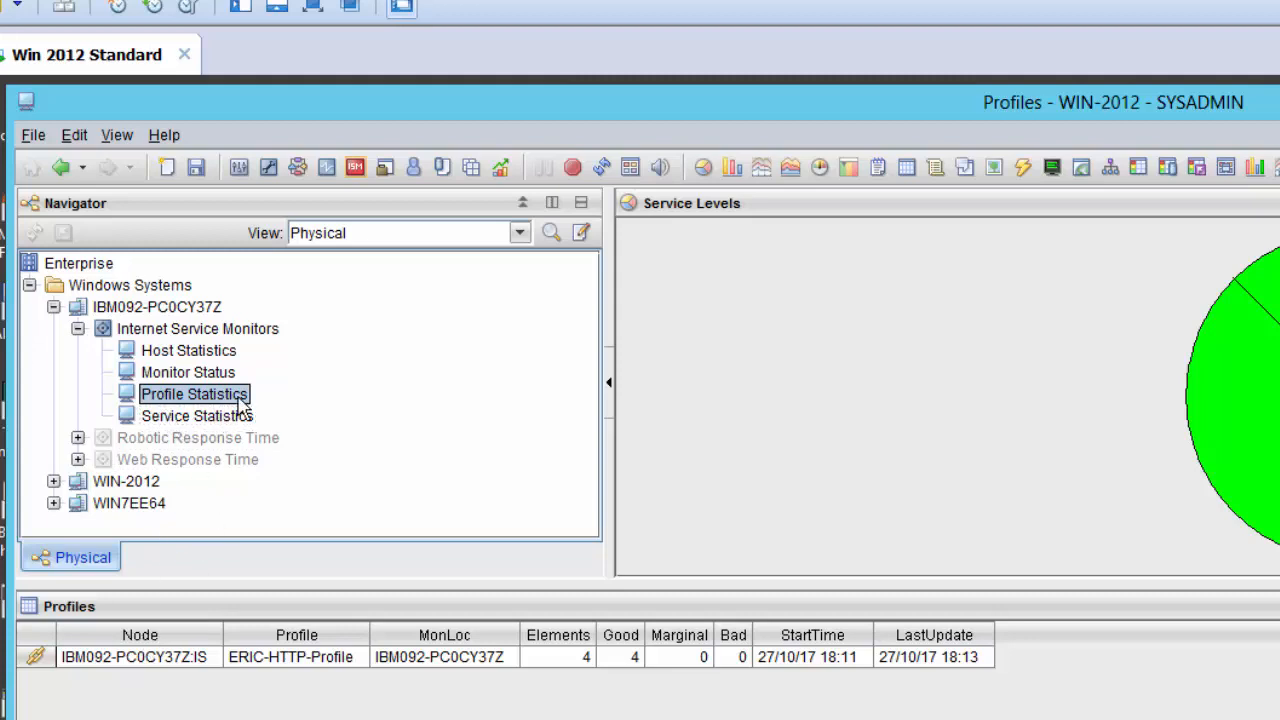
Check the deployed HTTP profile's row in the Profile Statistics table for IBM092-PC0CY37Z
click(150, 662)
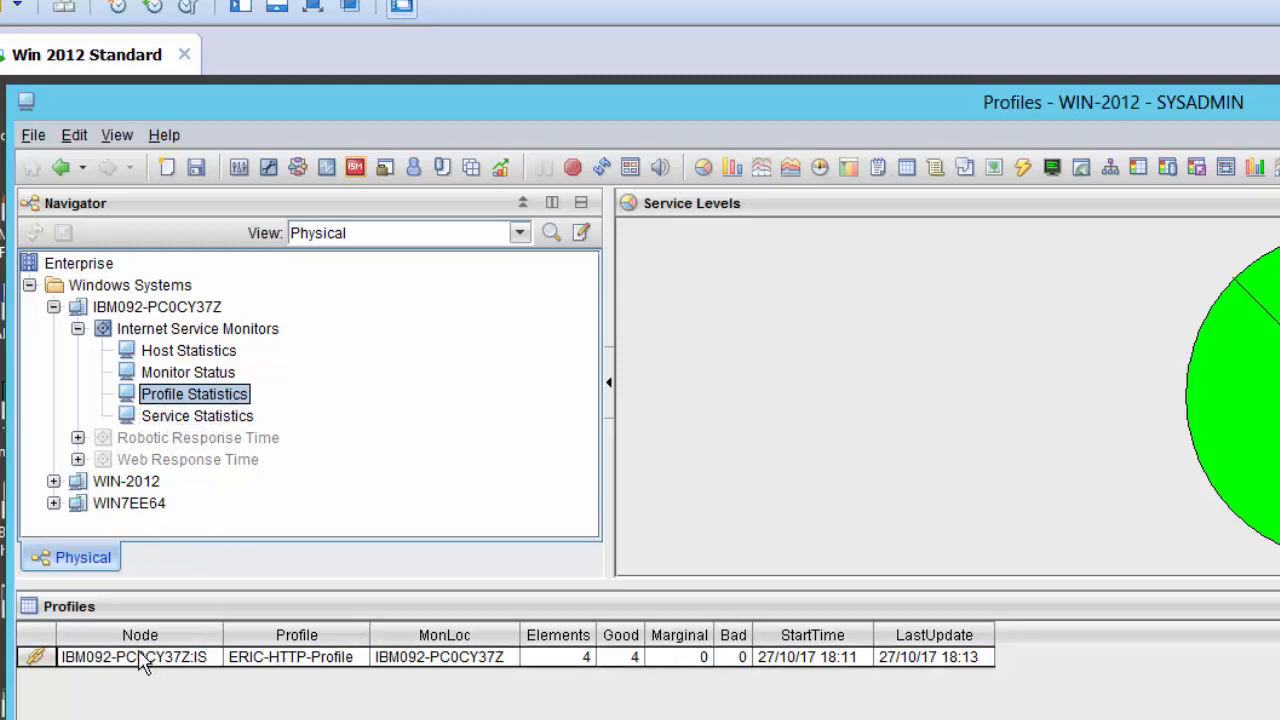
click(268, 663)
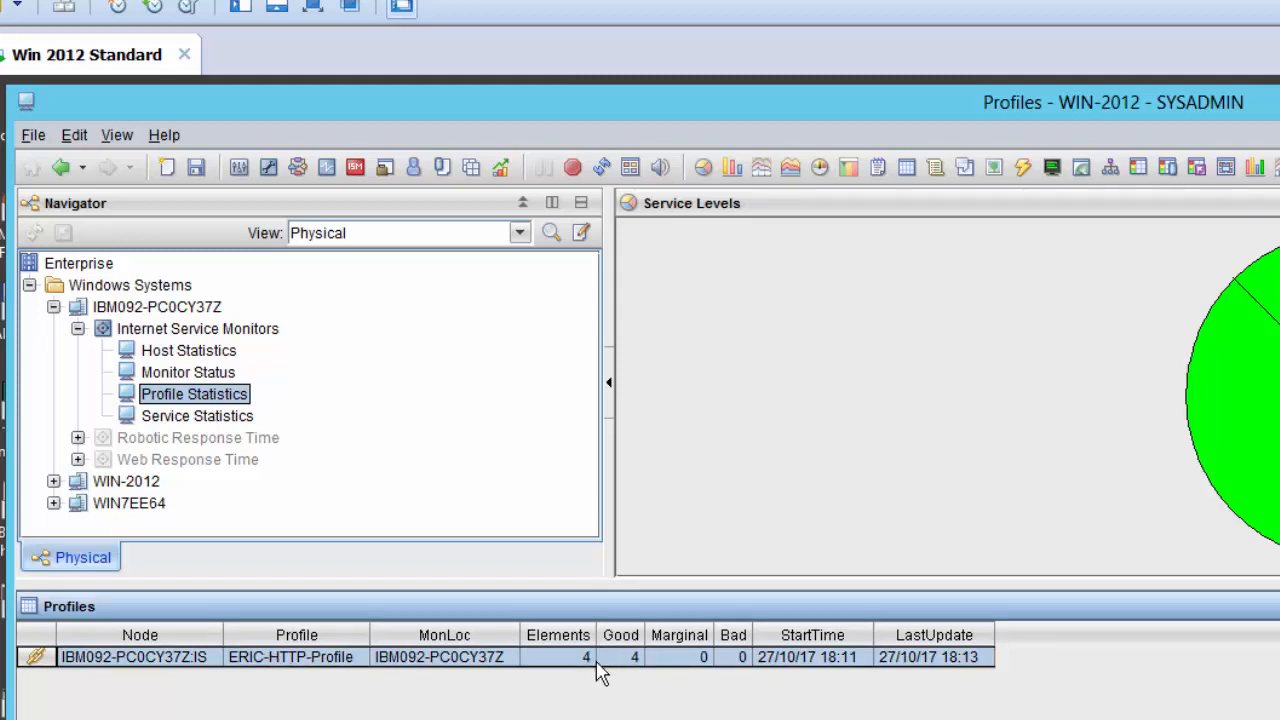
Open the Service Statistics of IBM092-PC0CY37Z and enlarge the Services table
click(226, 417)
click(36, 662)
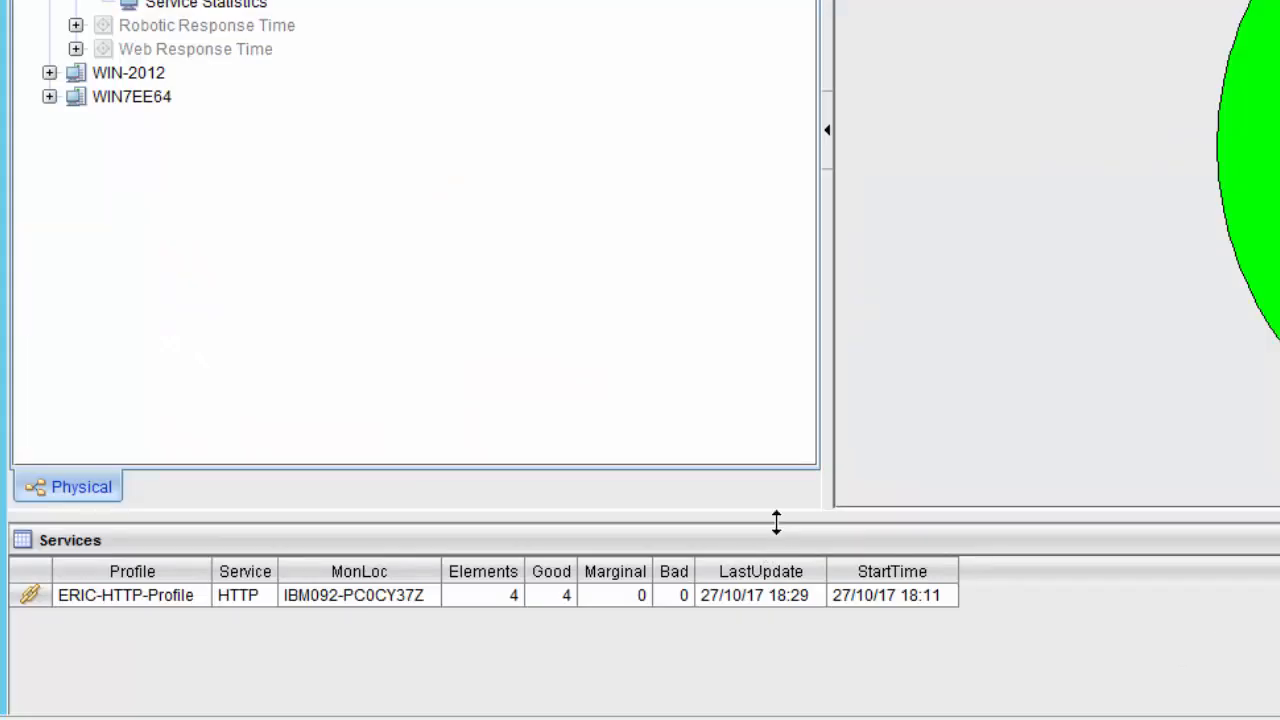
drag(773, 522, 764, 68)
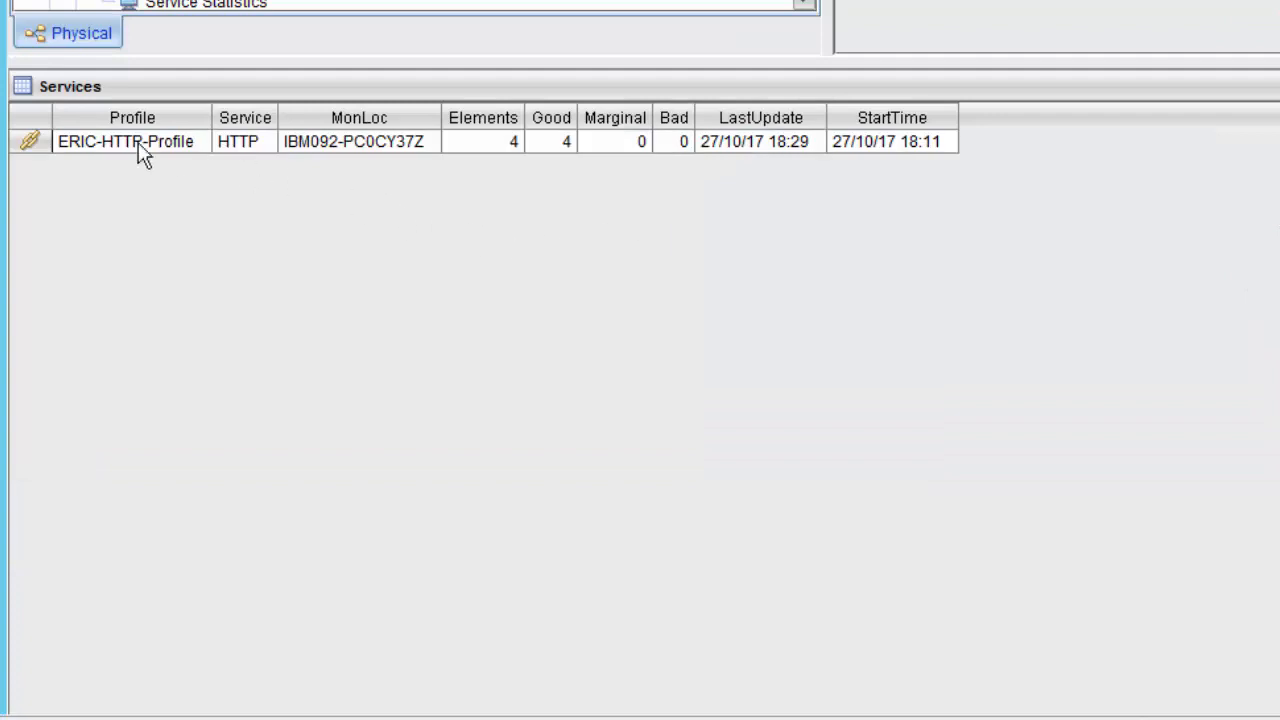
Open the linked elements of the HTTP profile's row in the Services table and enlarge the Elements table
click(30, 144)
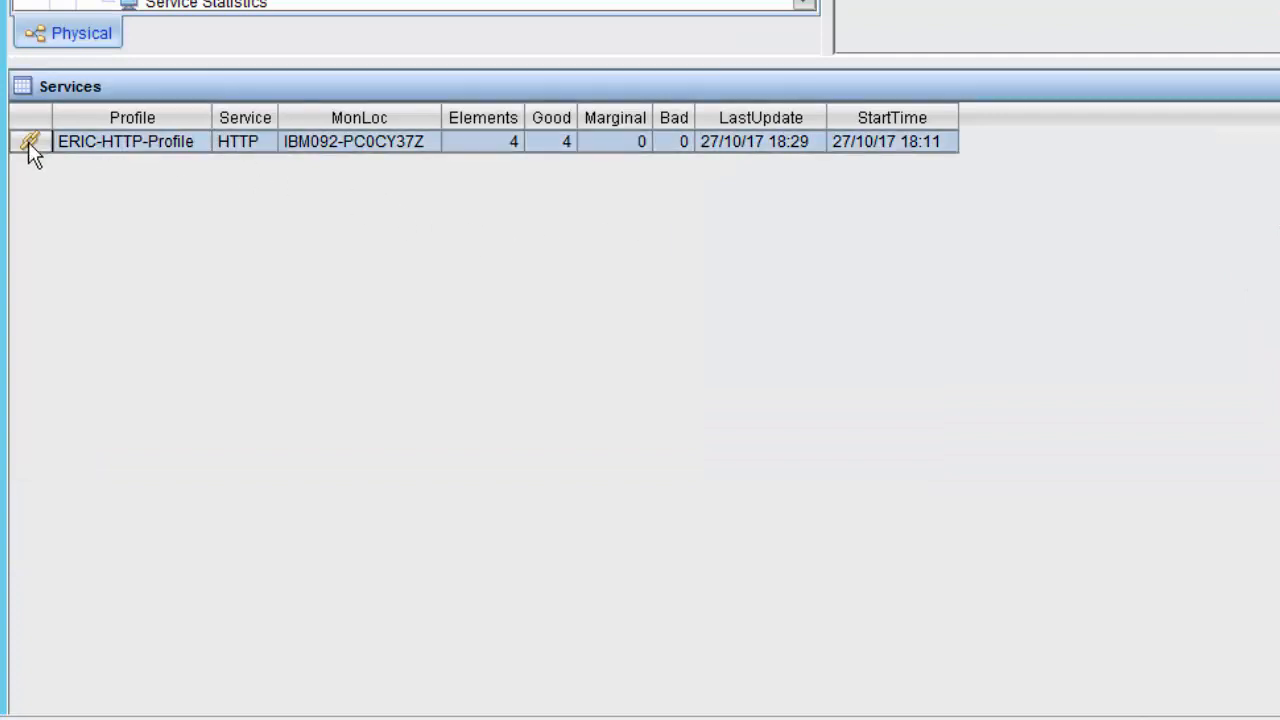
double_click(31, 150)
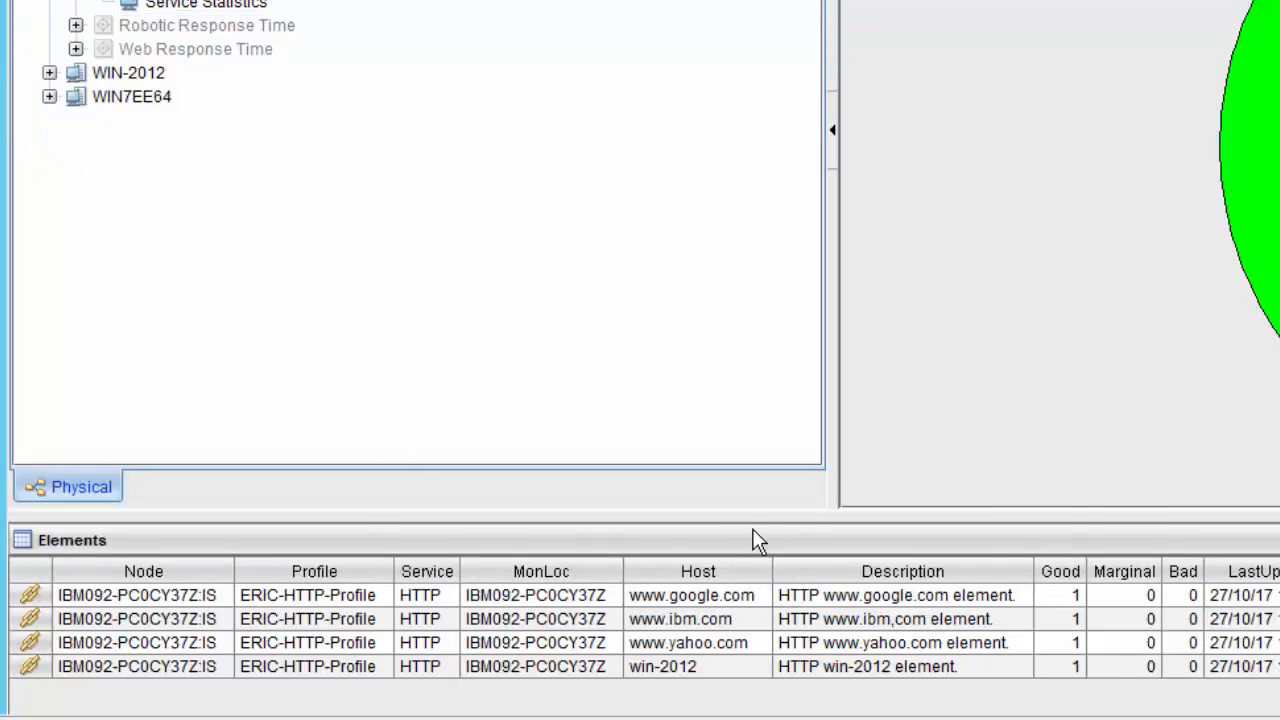
drag(755, 516, 755, 122)
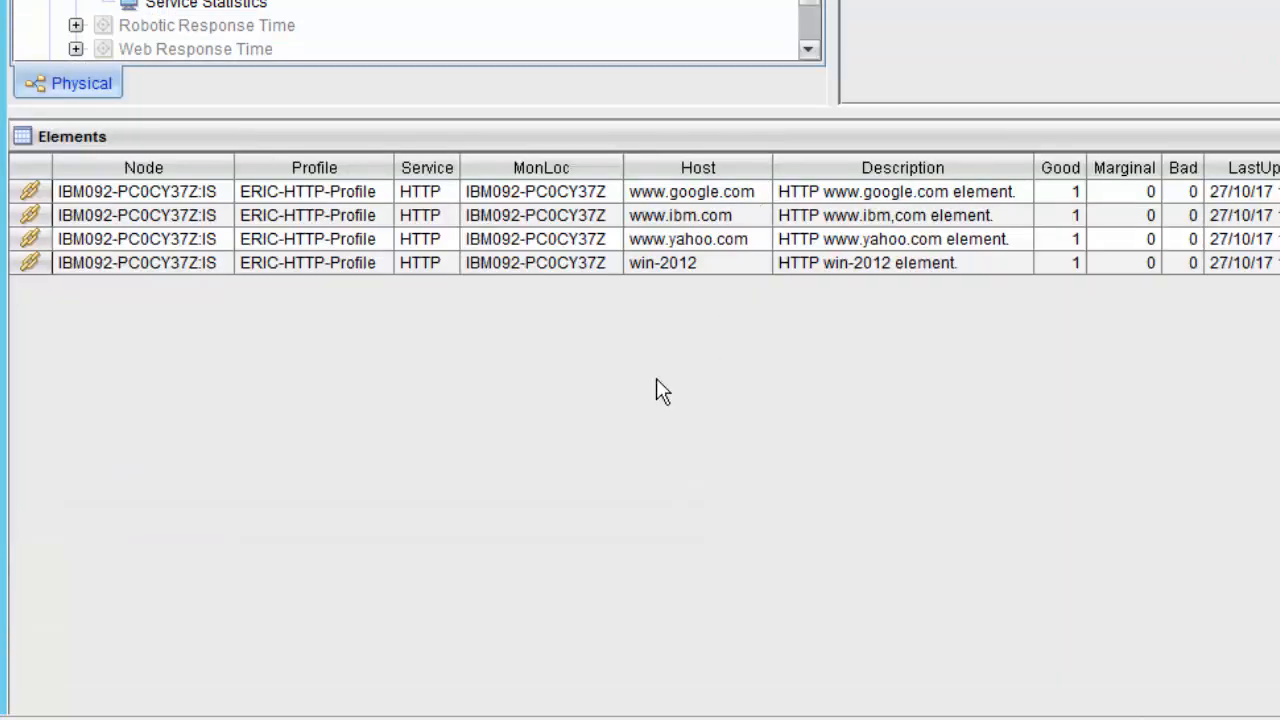
click(182, 197)
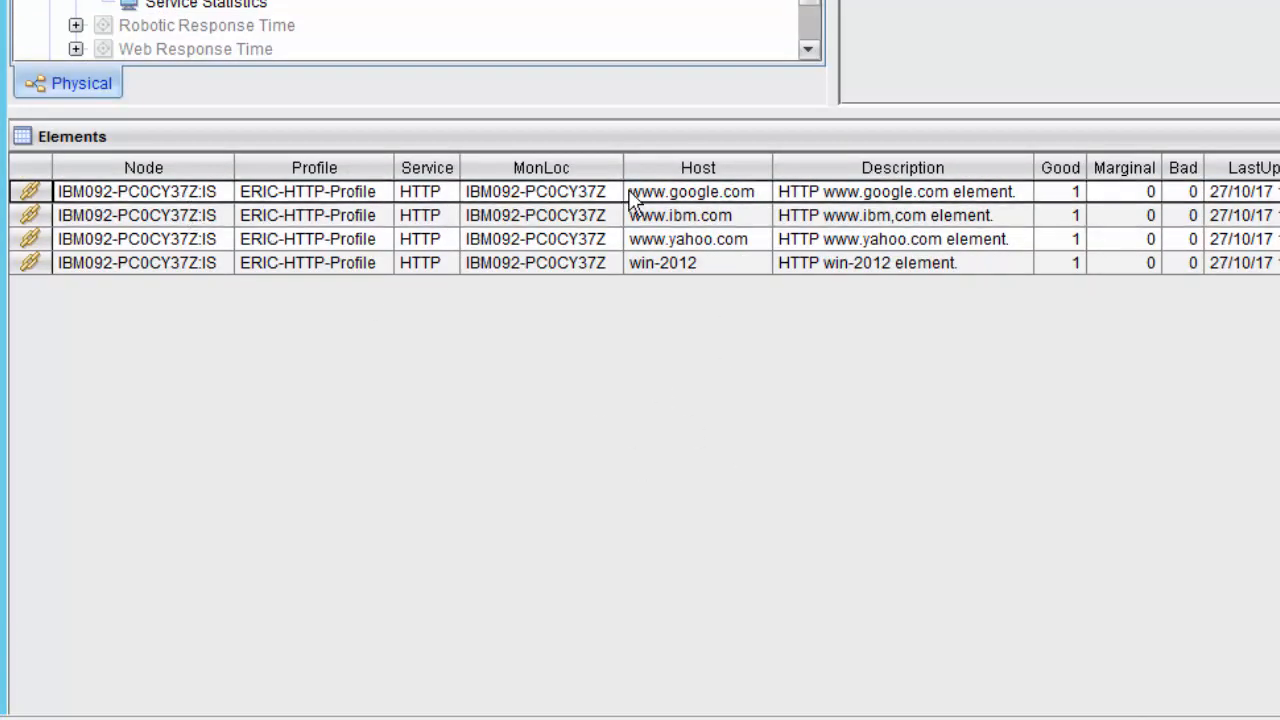
click(714, 218)
click(713, 242)
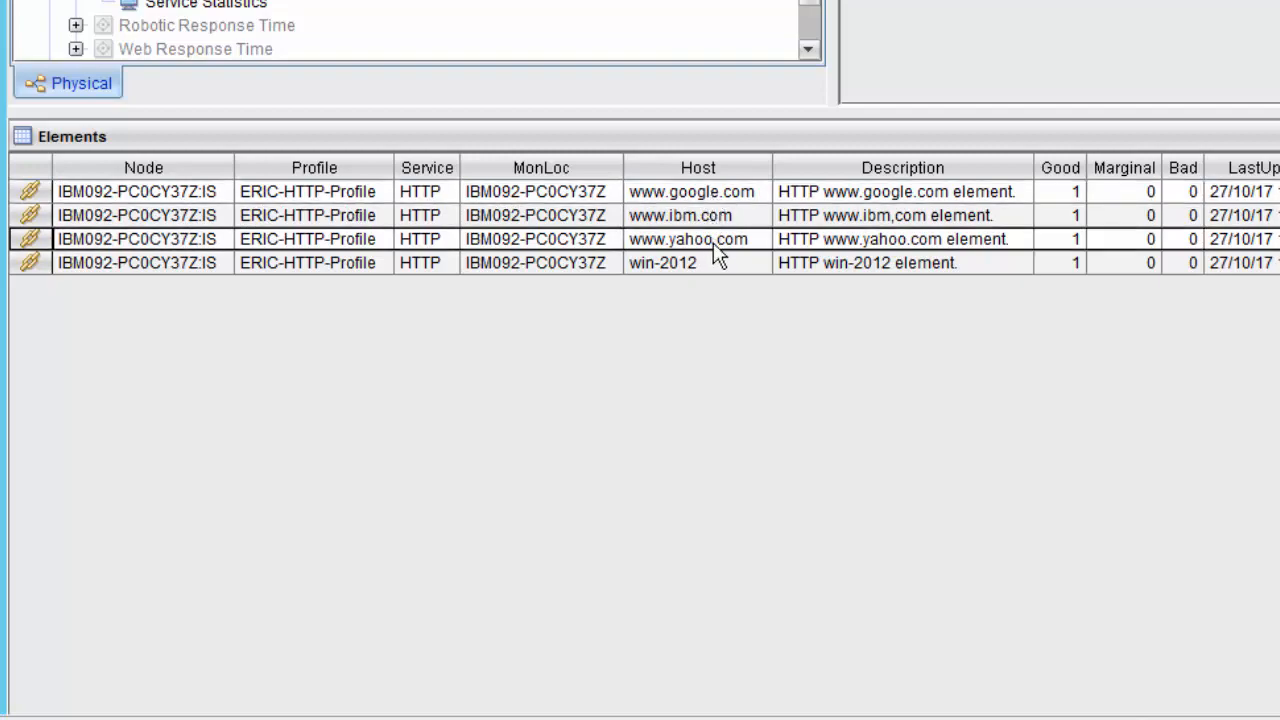
click(706, 265)
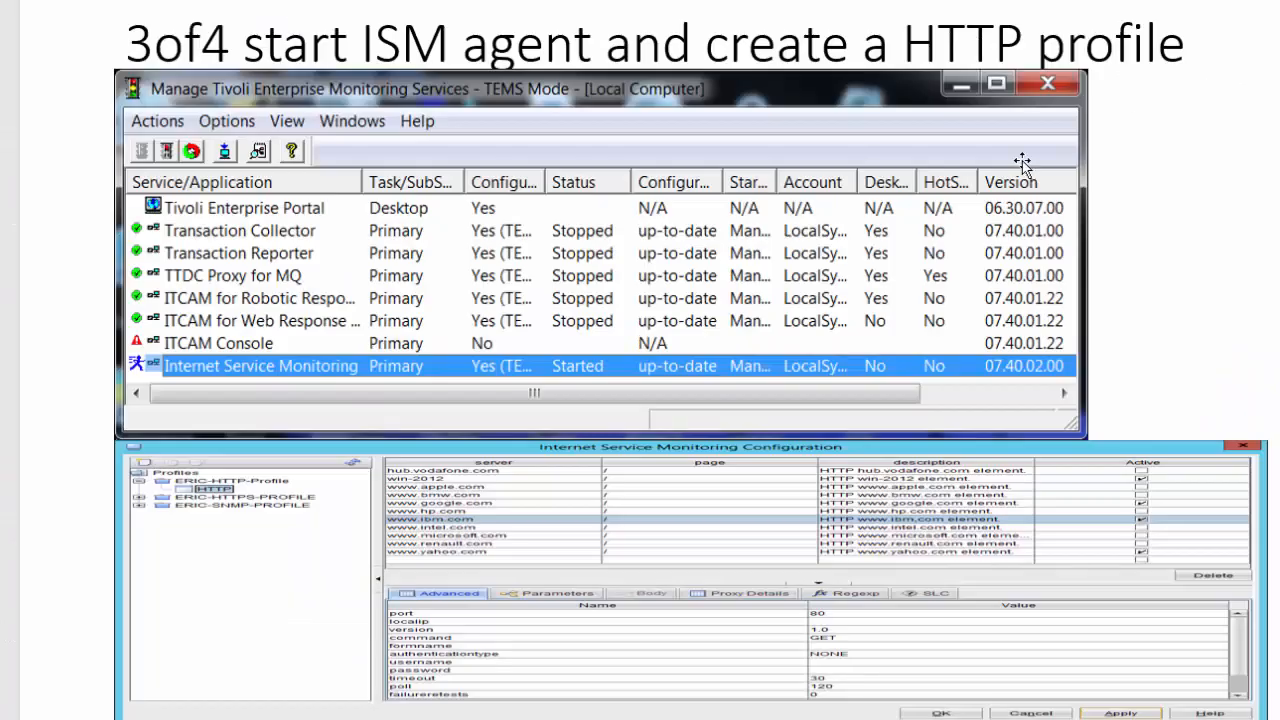
In Windows Explorer, open the HTTP profile's folder under ism\datalogs and examine the folders of the polled servers
key(Page_Down)
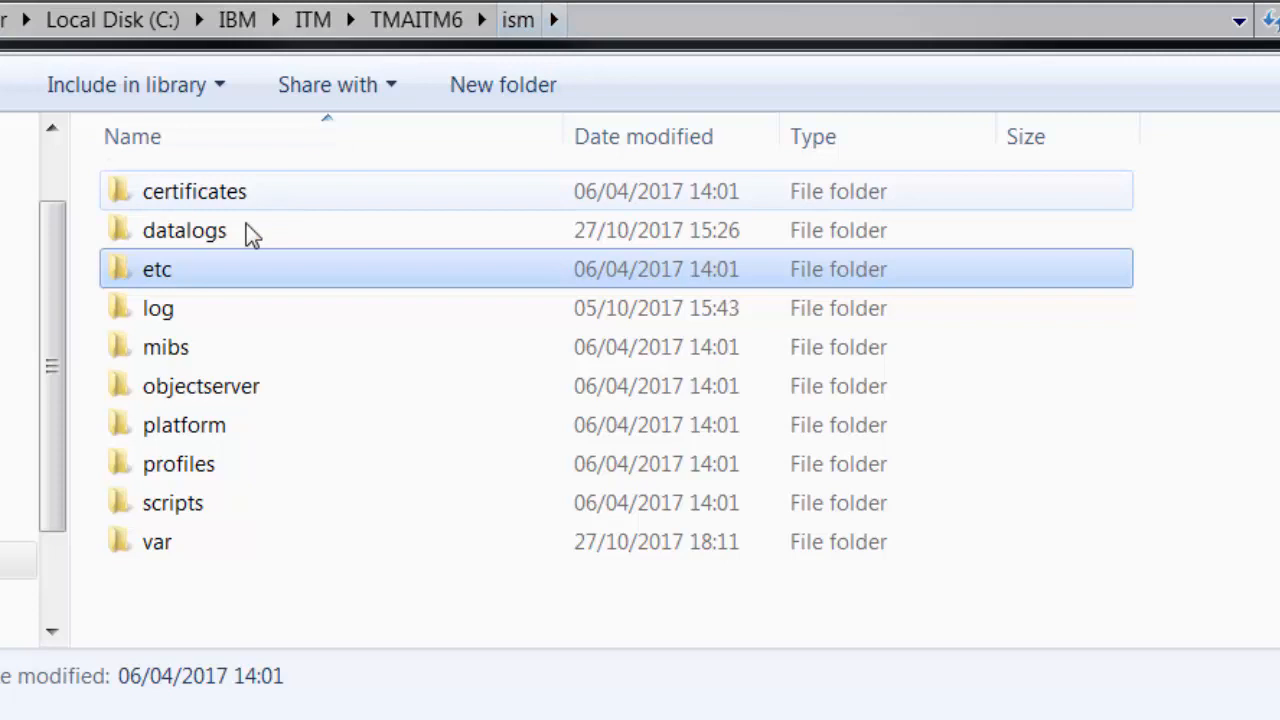
double_click(188, 242)
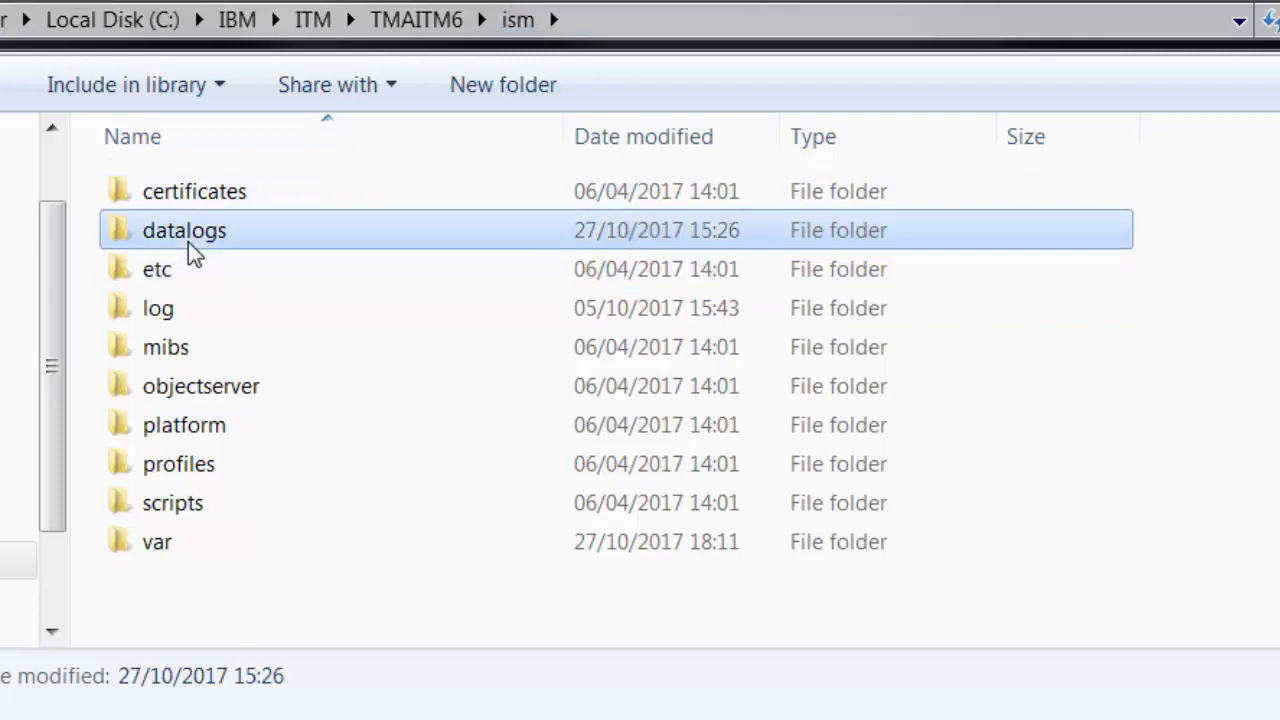
click(149, 237)
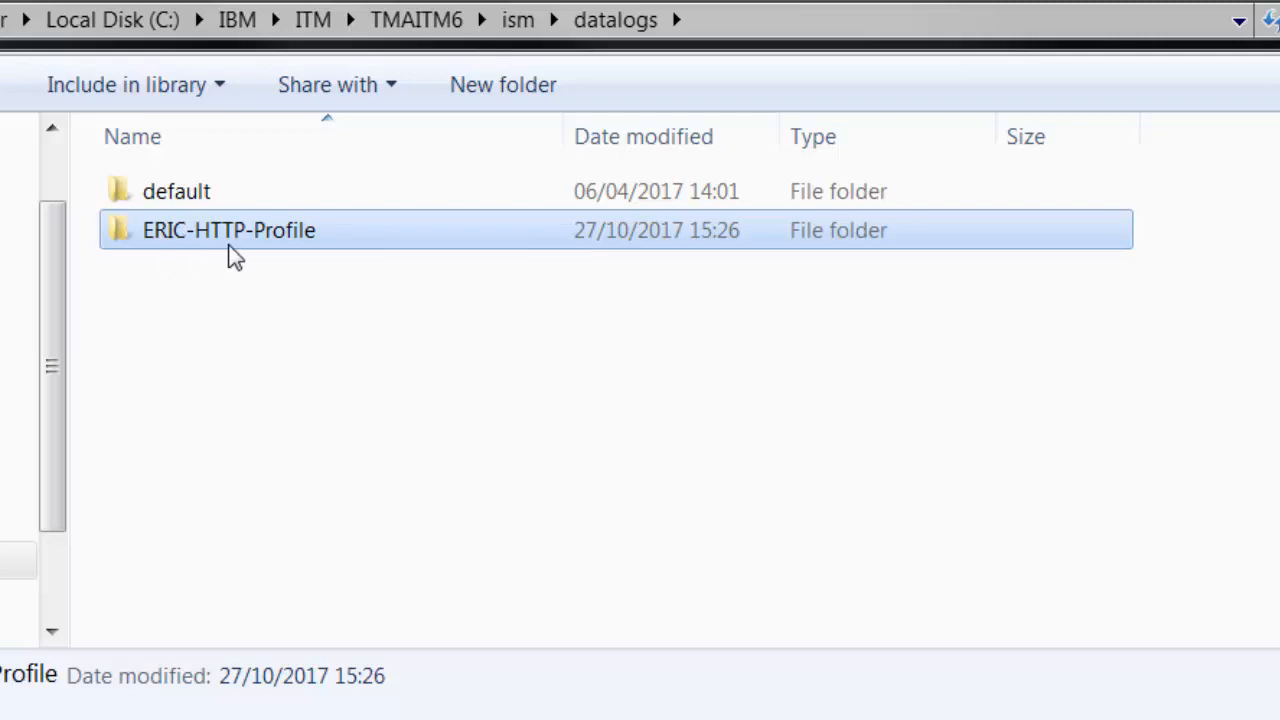
double_click(130, 237)
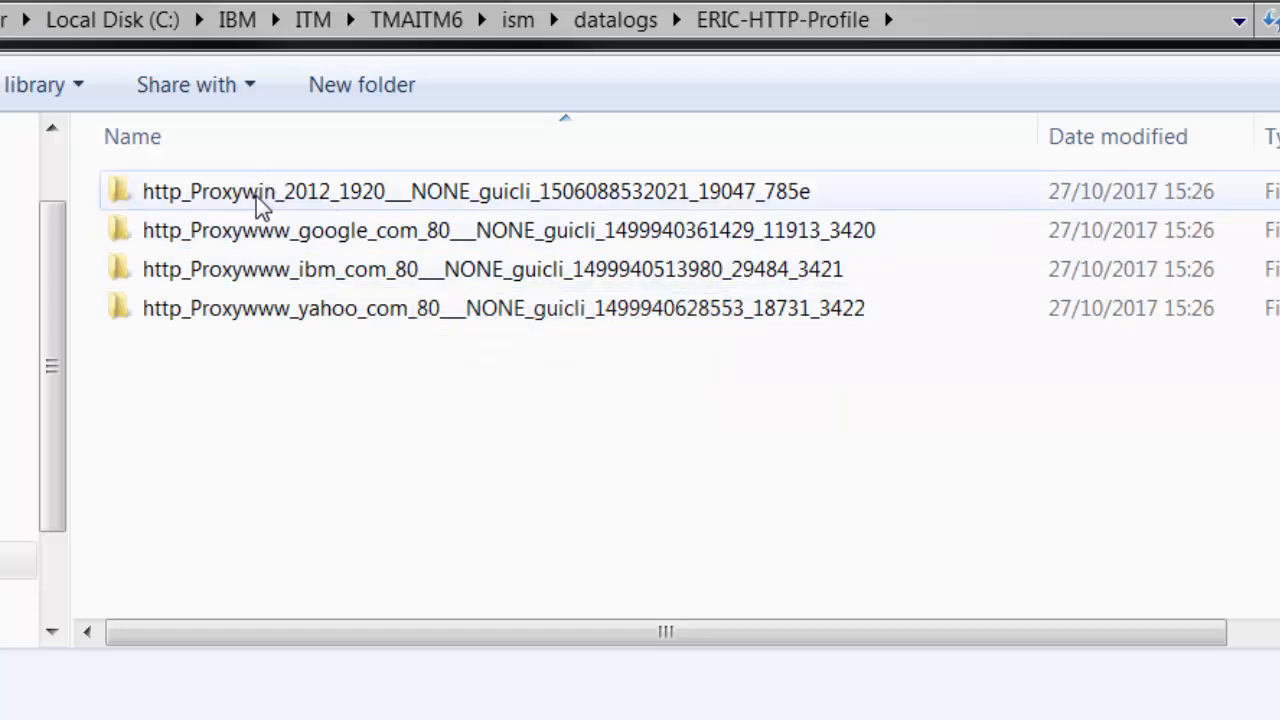
mouse_move(252, 199)
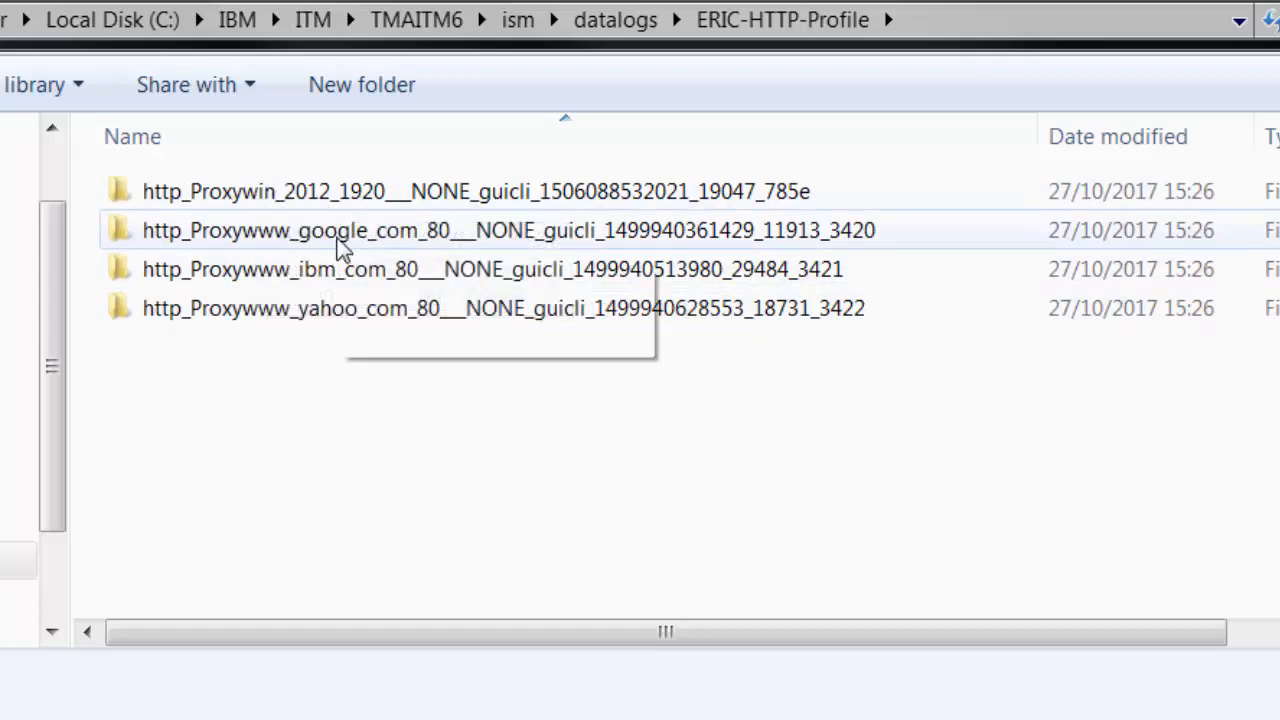
mouse_move(328, 320)
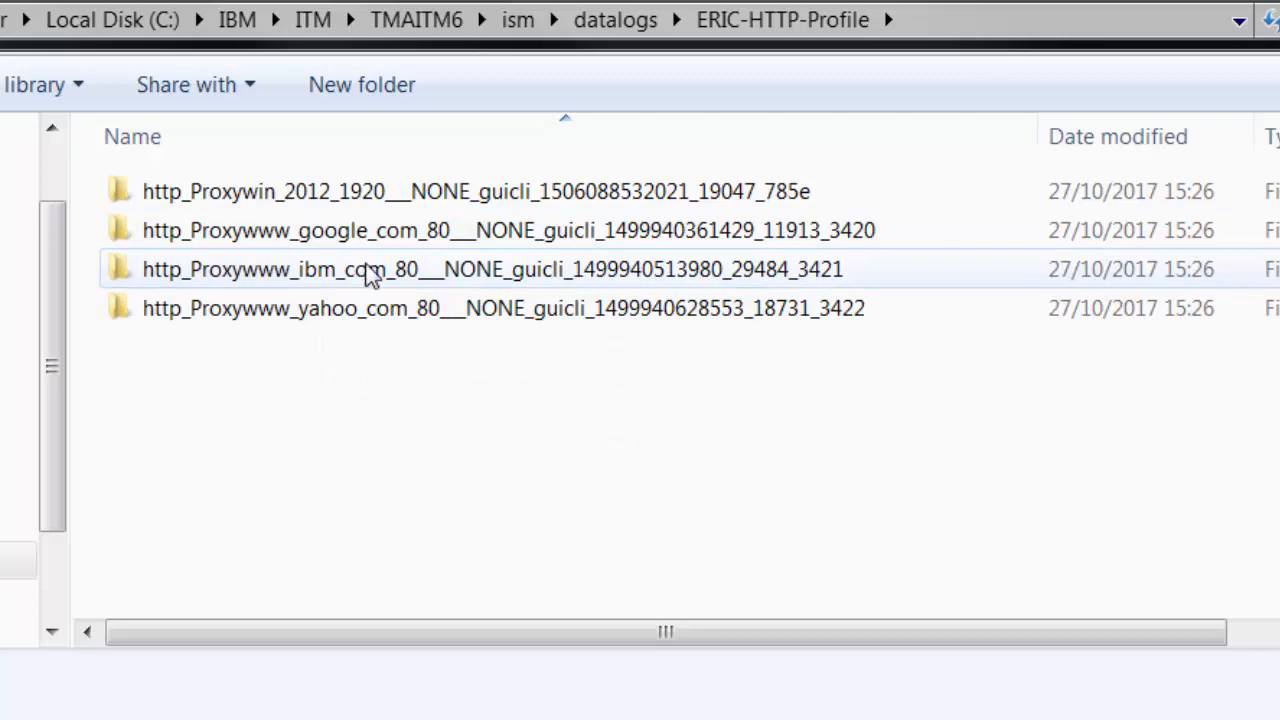
mouse_move(380, 278)
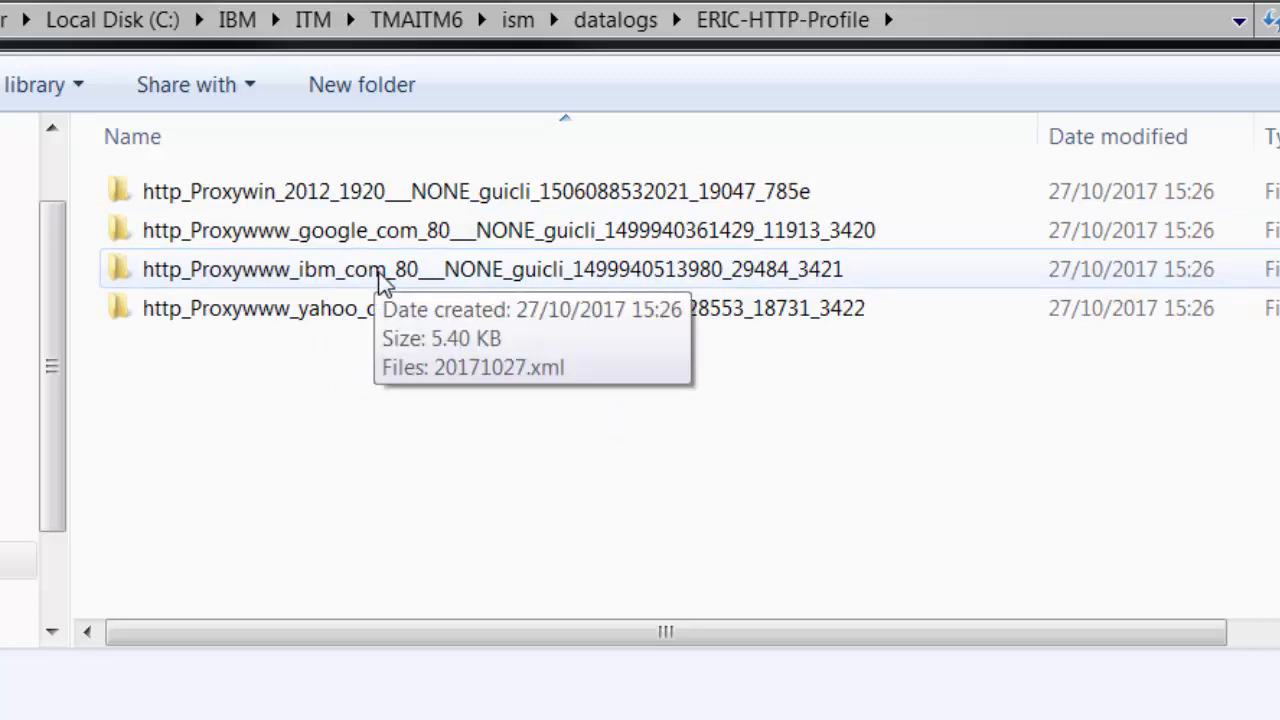
Open 20171027.xml from the www_ibm_com server folder and highlight the last datalogelement line
click(198, 276)
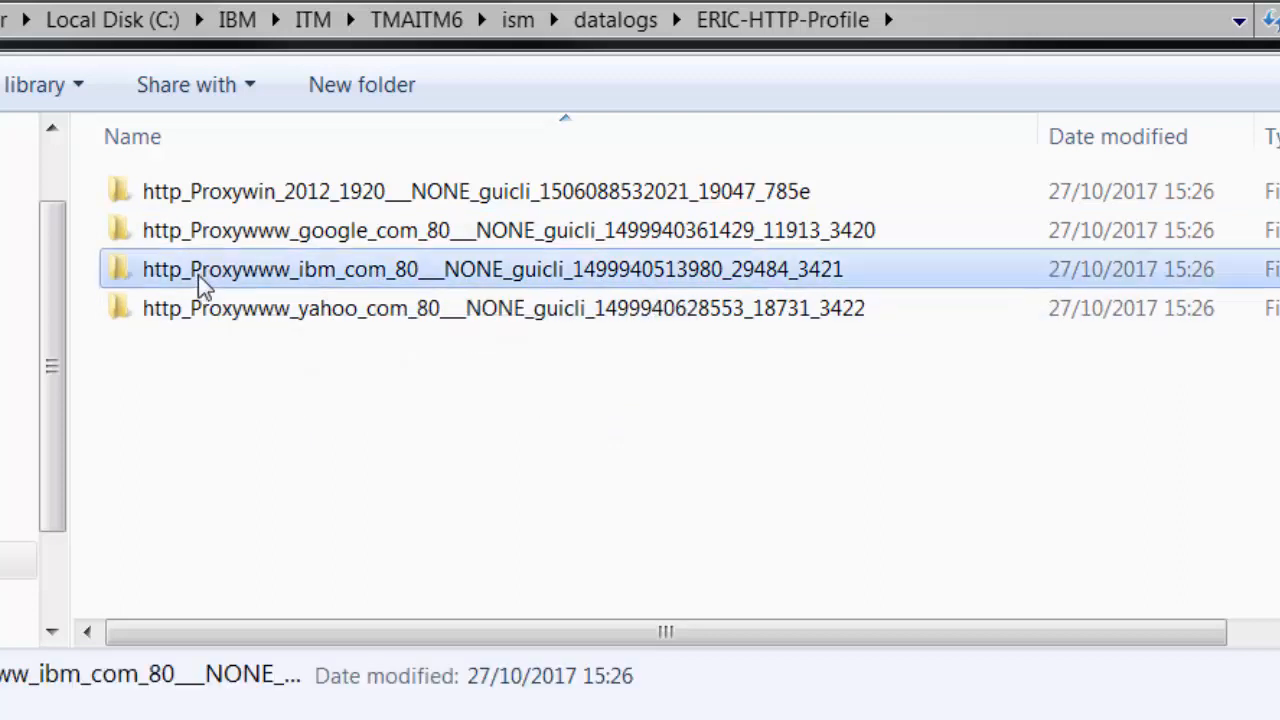
double_click(198, 275)
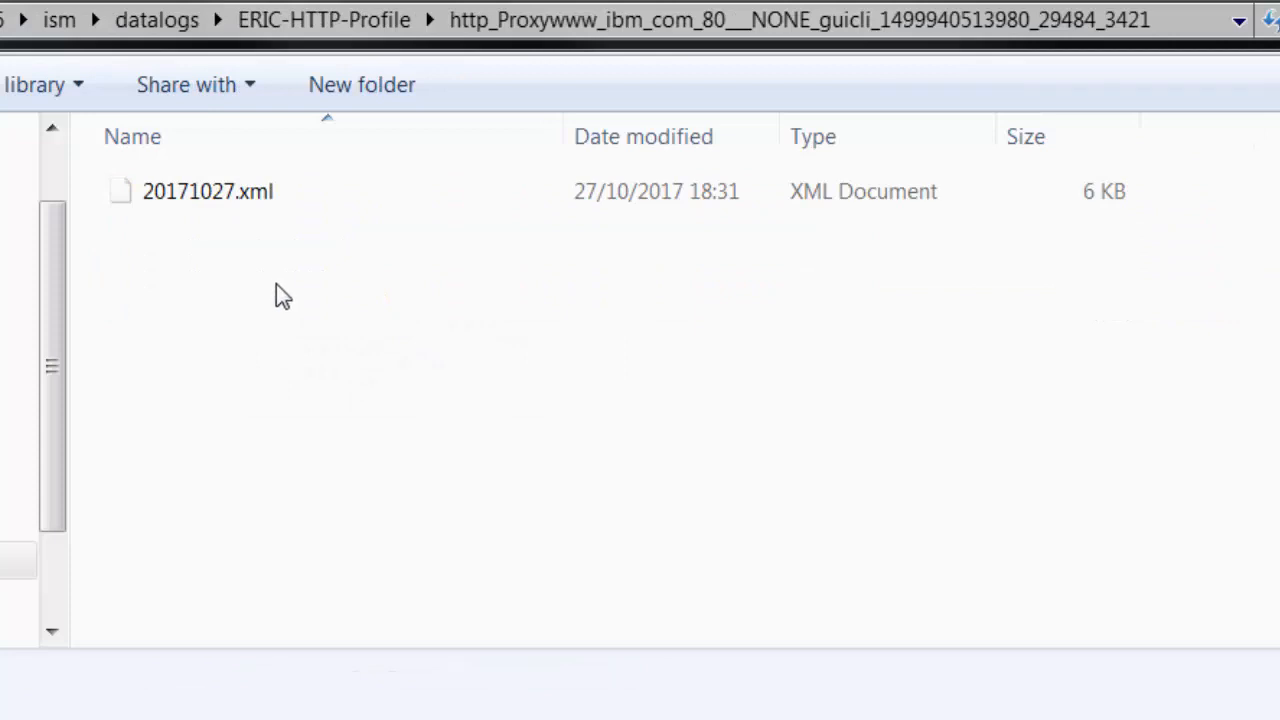
click(243, 196)
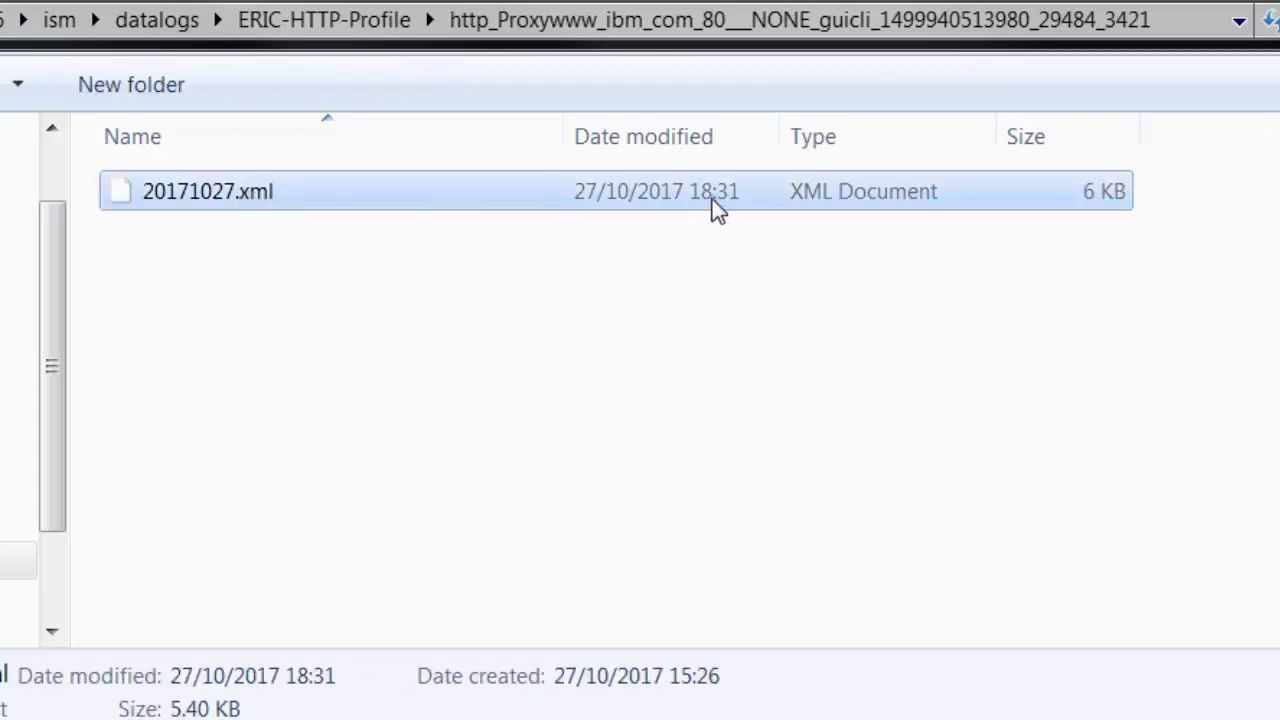
double_click(220, 200)
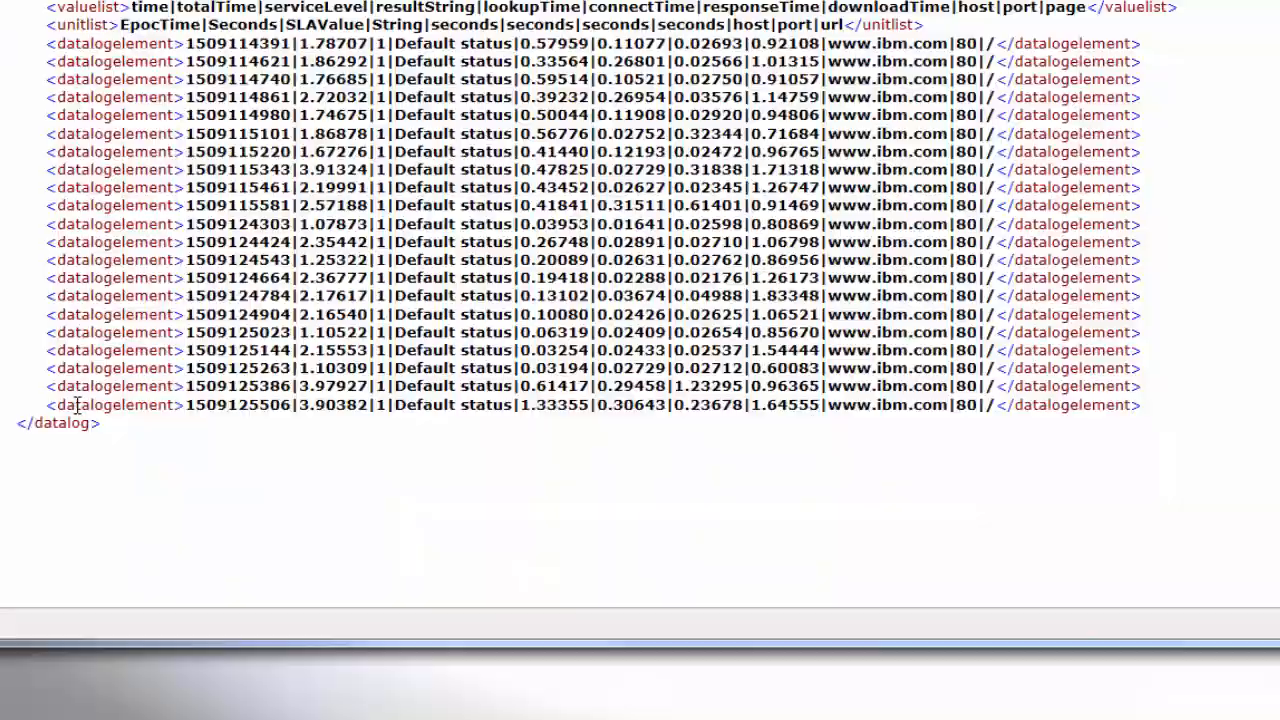
drag(48, 404, 1118, 402)
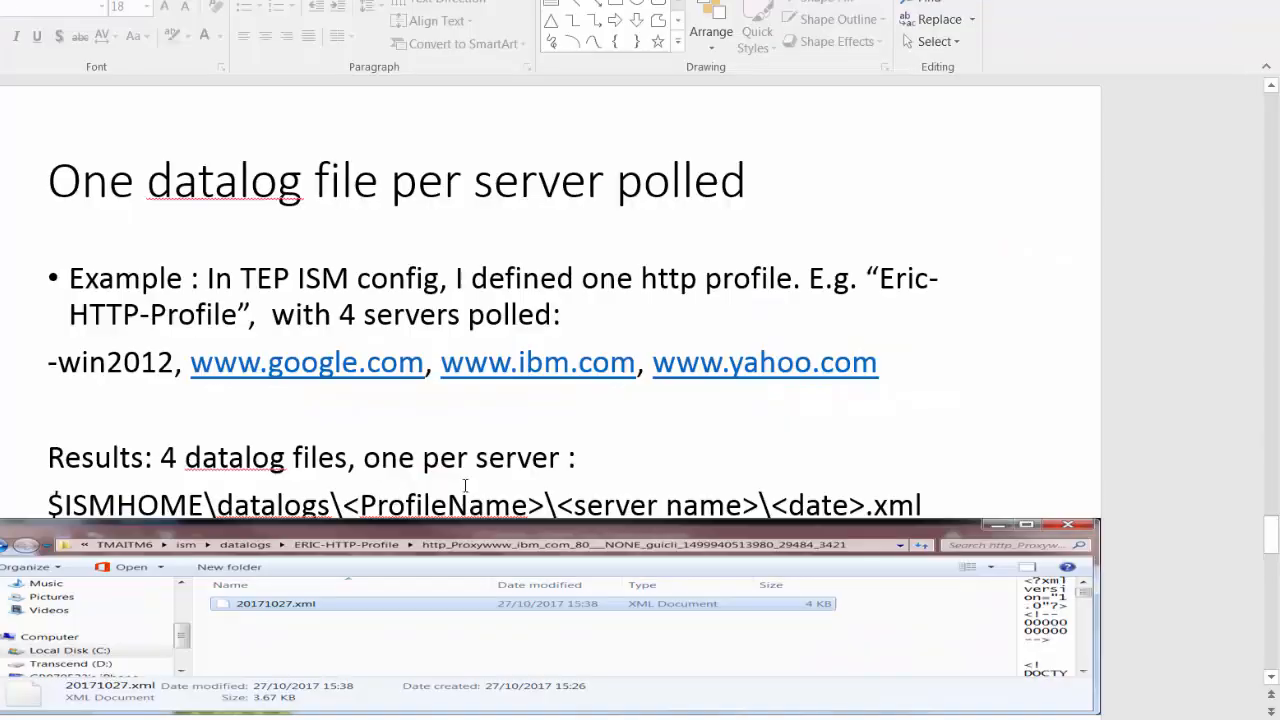
In the PowerPoint presentation, go past the datalog XML file example to the useful blogs reference slide
scroll(398, 466, down, 1)
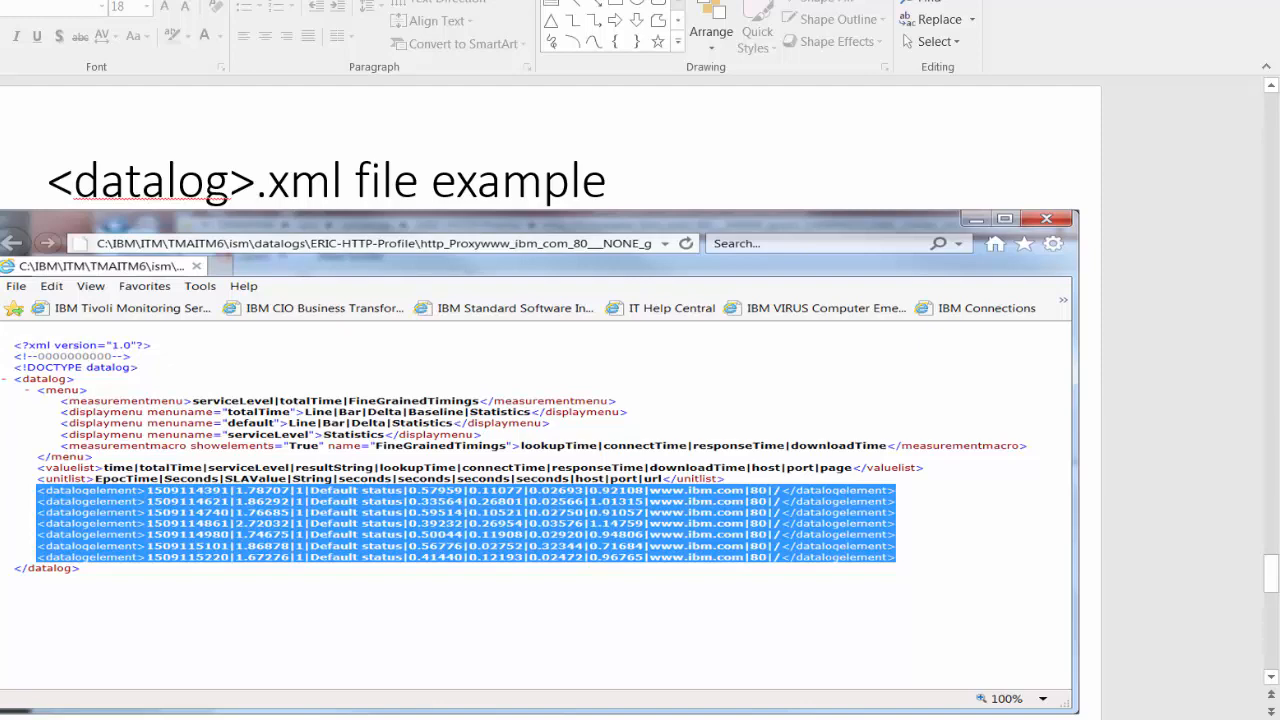
scroll(550, 400, down, 1)
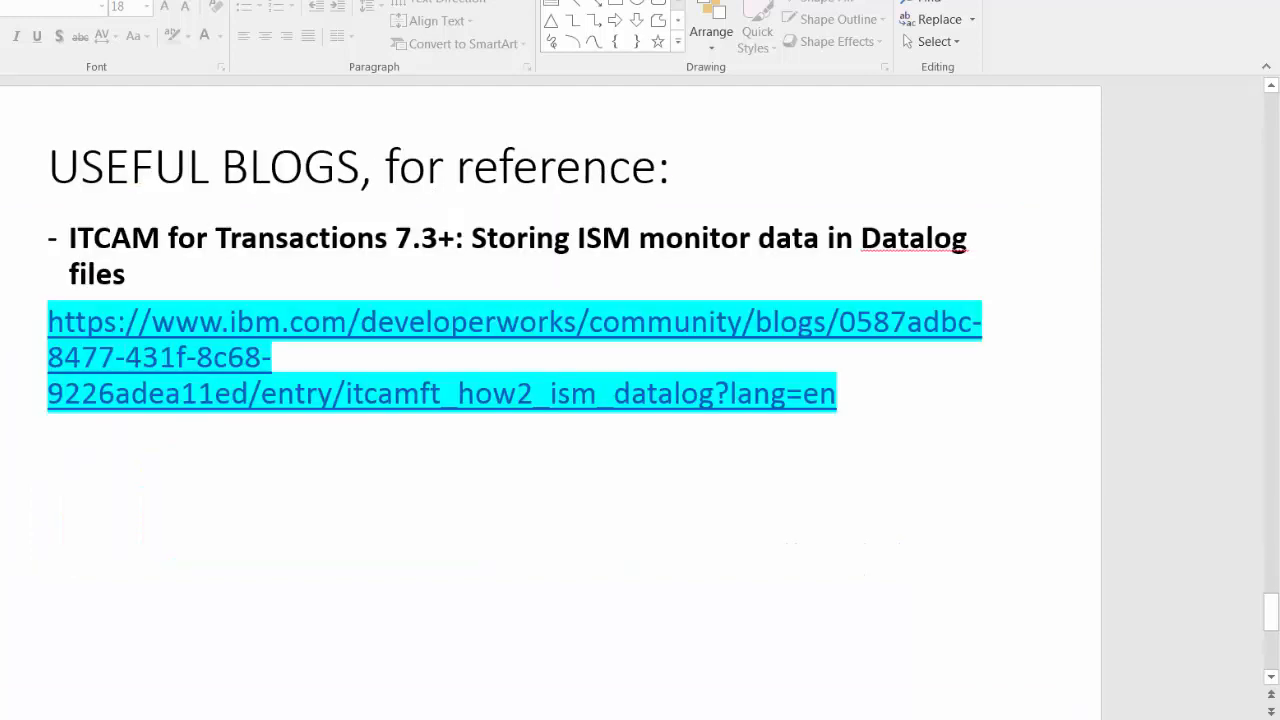